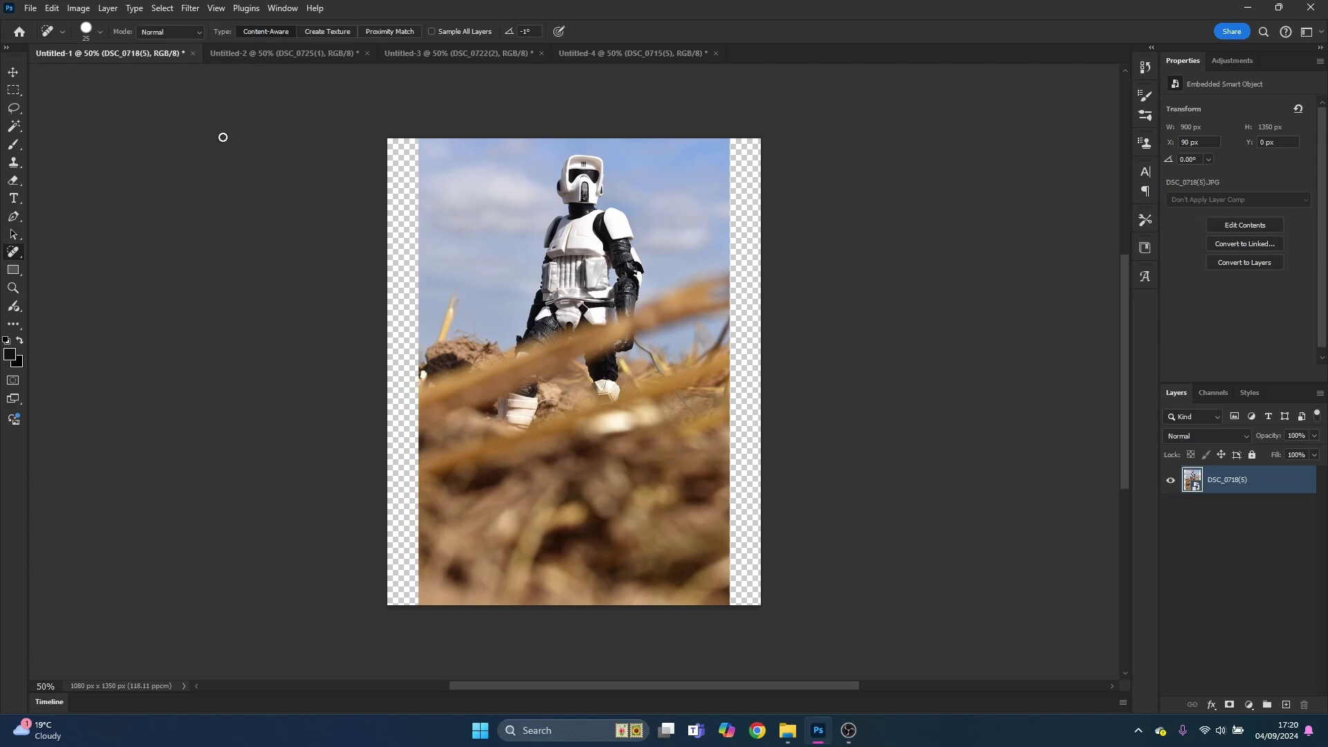
{"action": "left_click", "coordinate": [258, 55]}
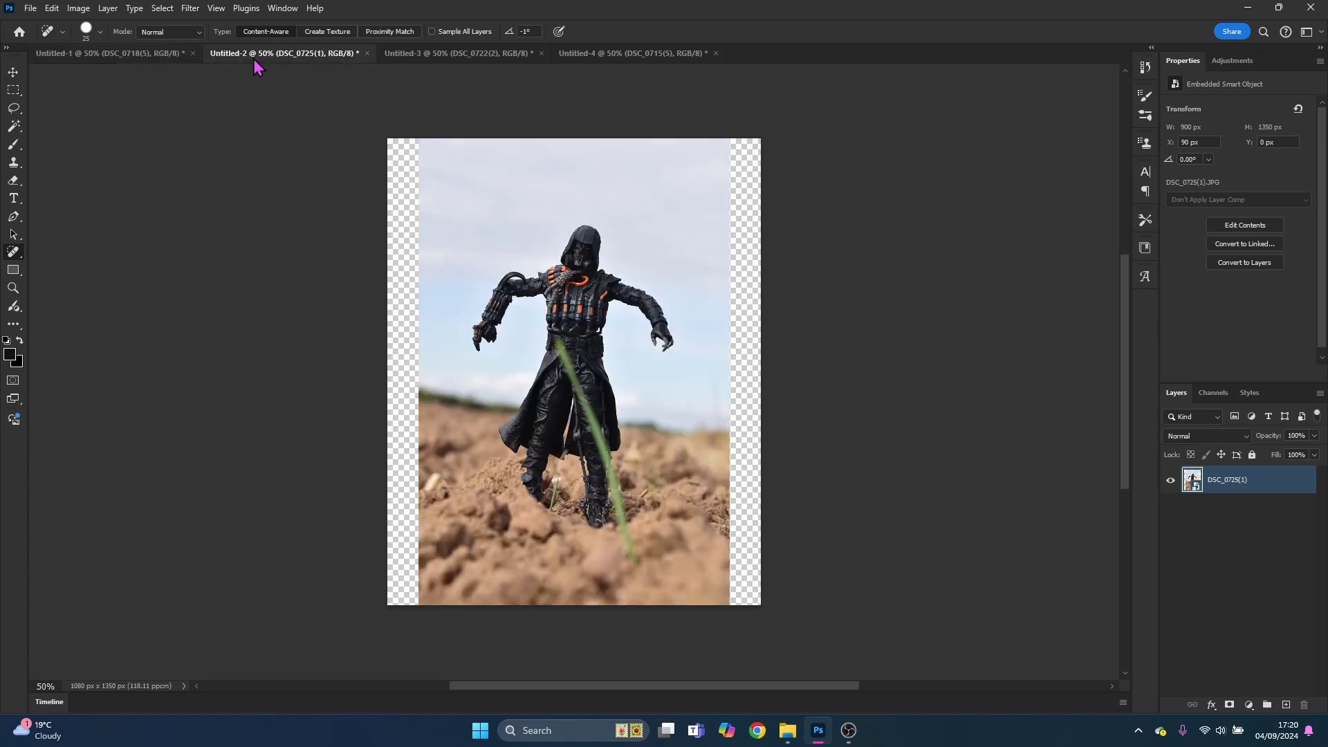
{"action": "left_click", "coordinate": [142, 57]}
{"action": "left_click", "coordinate": [432, 56]}
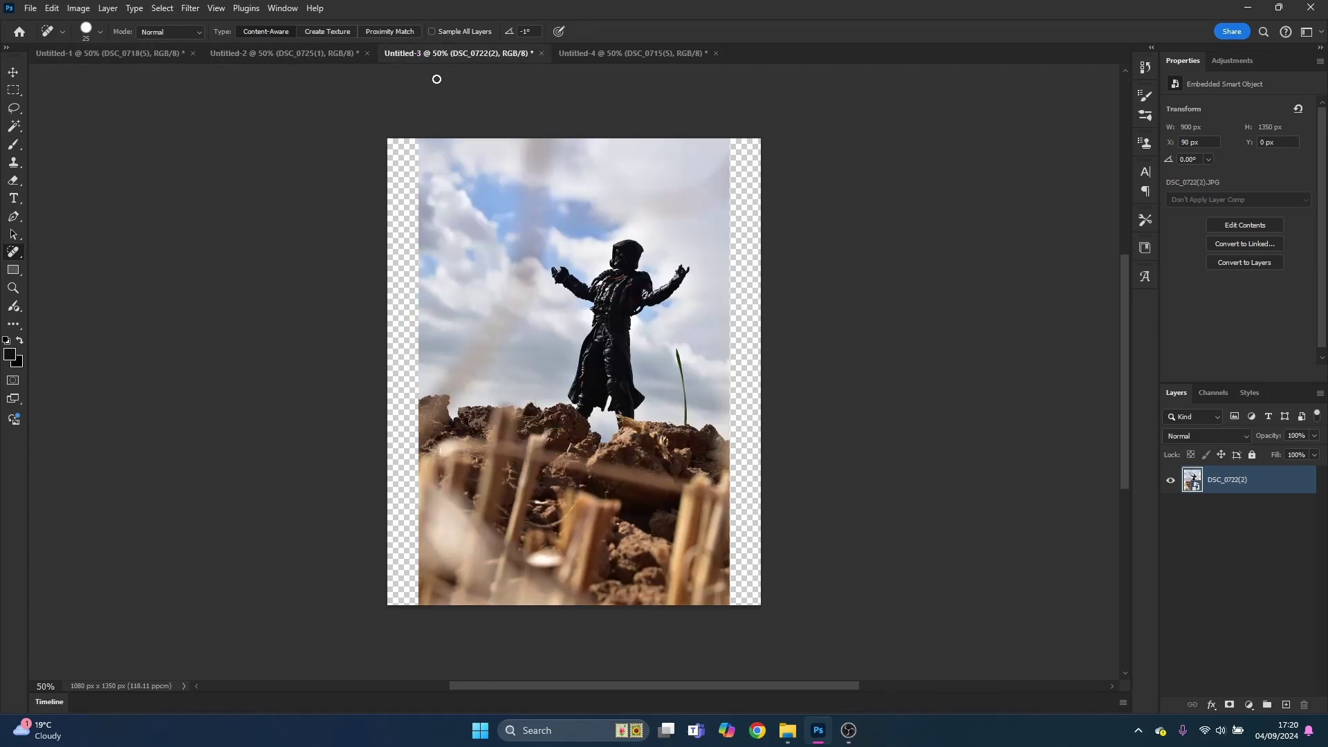
{"action": "left_click", "coordinate": [612, 59]}
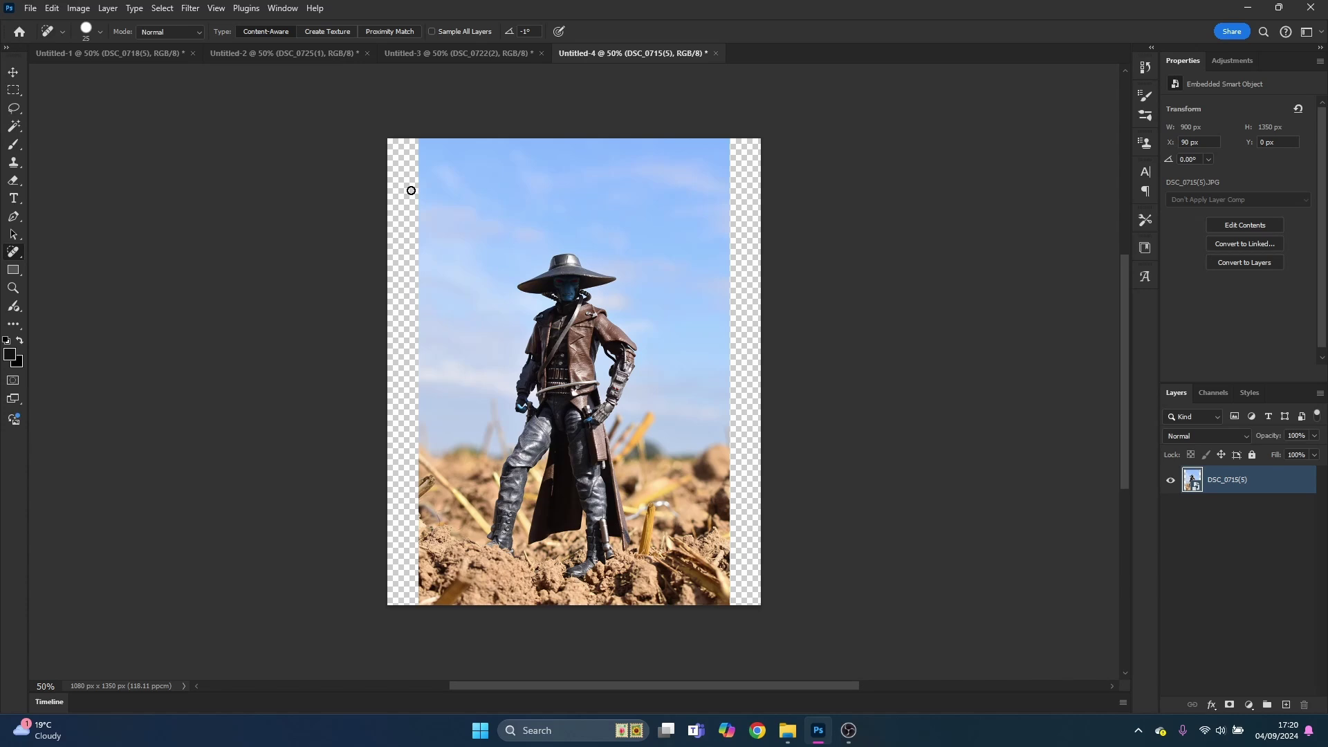
{"action": "left_click", "coordinate": [450, 55]}
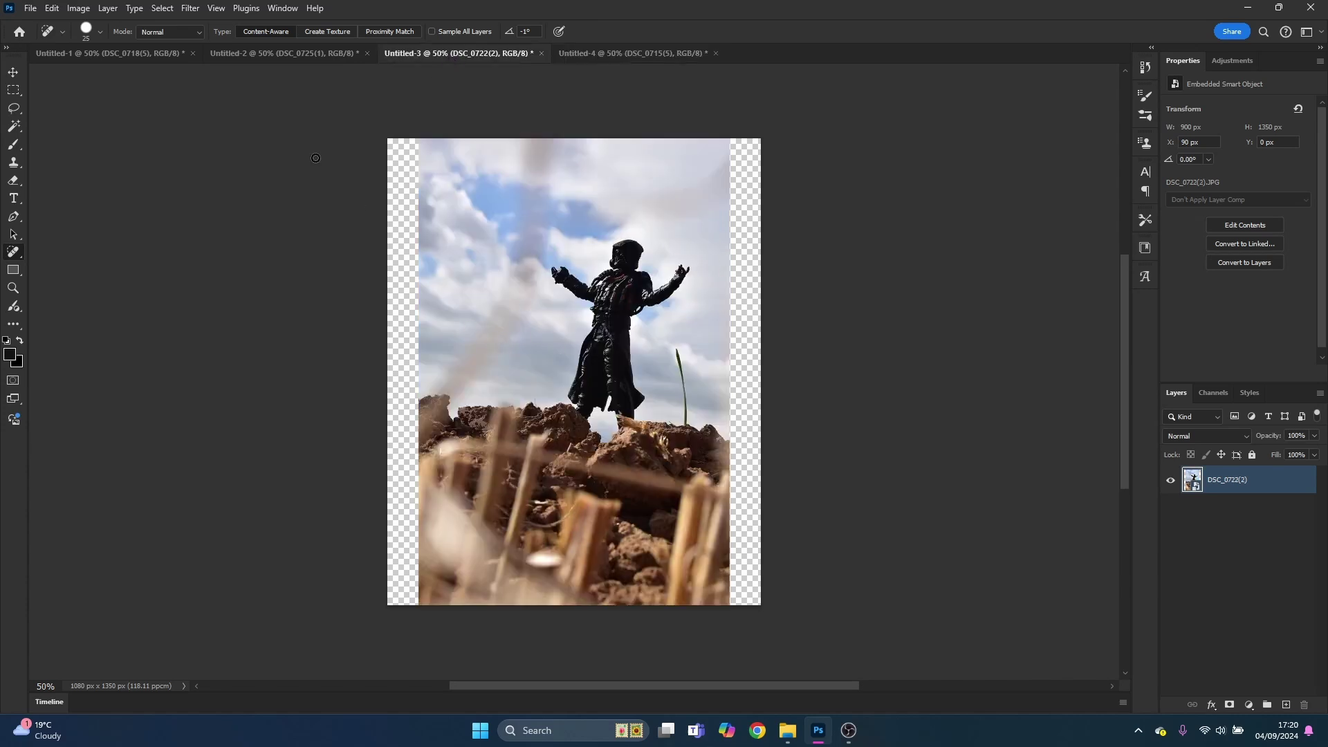
{"action": "left_click", "coordinate": [277, 54]}
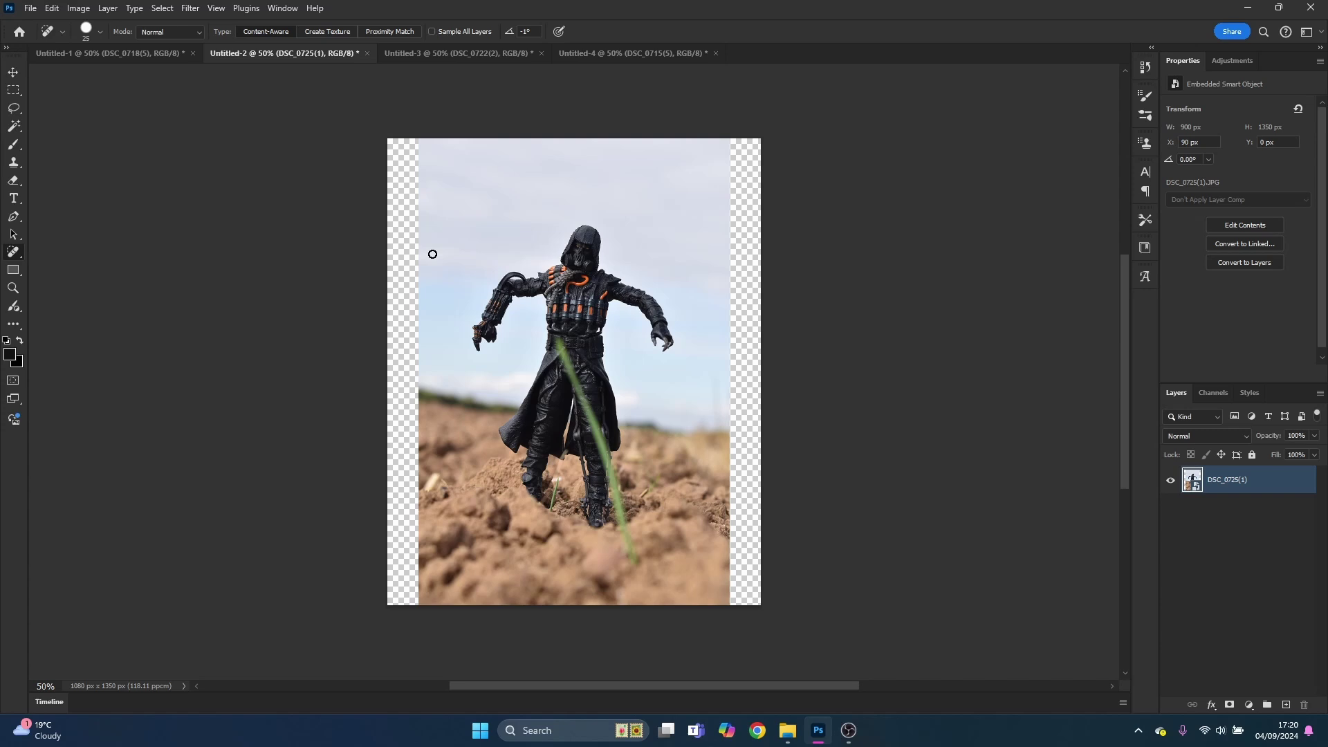
{"action": "left_click", "coordinate": [146, 56]}
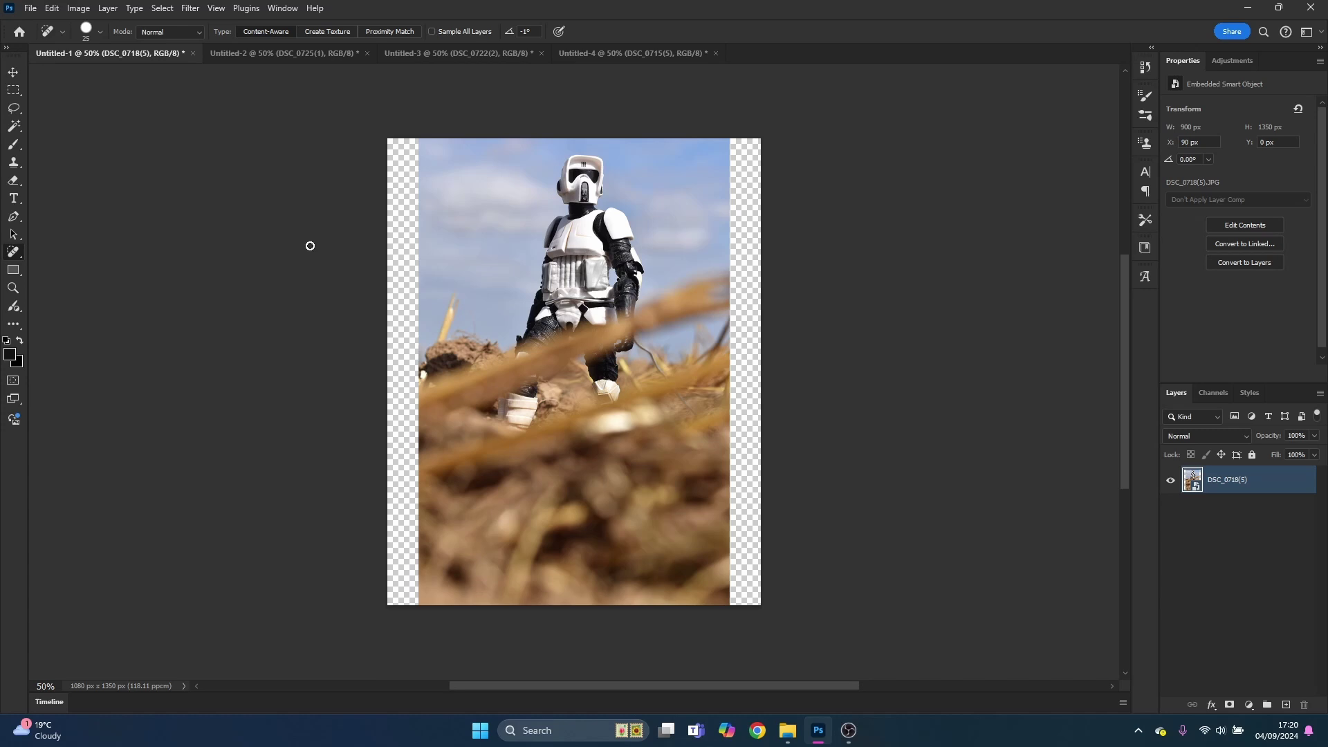
Set the Spot Healing Brush to 17 px and rasterize the trooper smart object layer.
{"action": "left_click", "coordinate": [99, 31]}
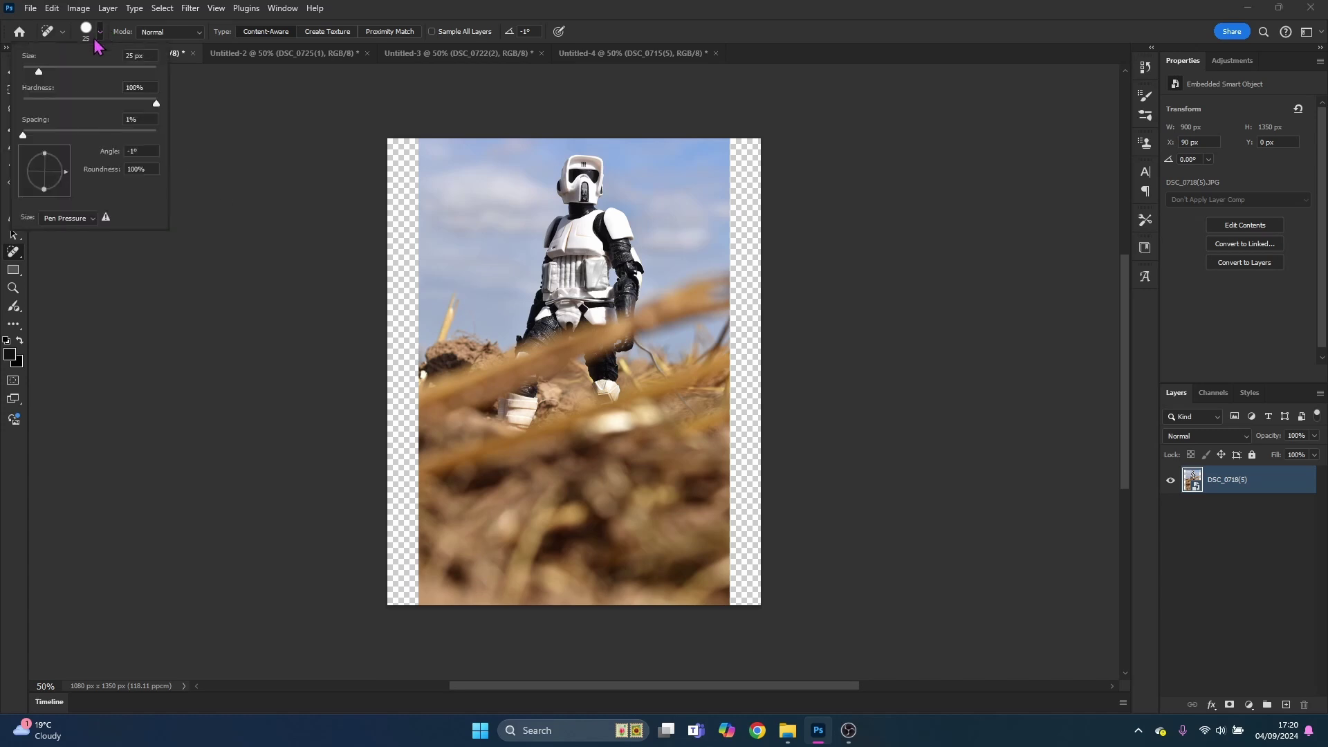
{"action": "left_click_drag", "start_coordinate": [60, 71], "coordinate": [34, 71]}
{"action": "left_click", "coordinate": [547, 303]}
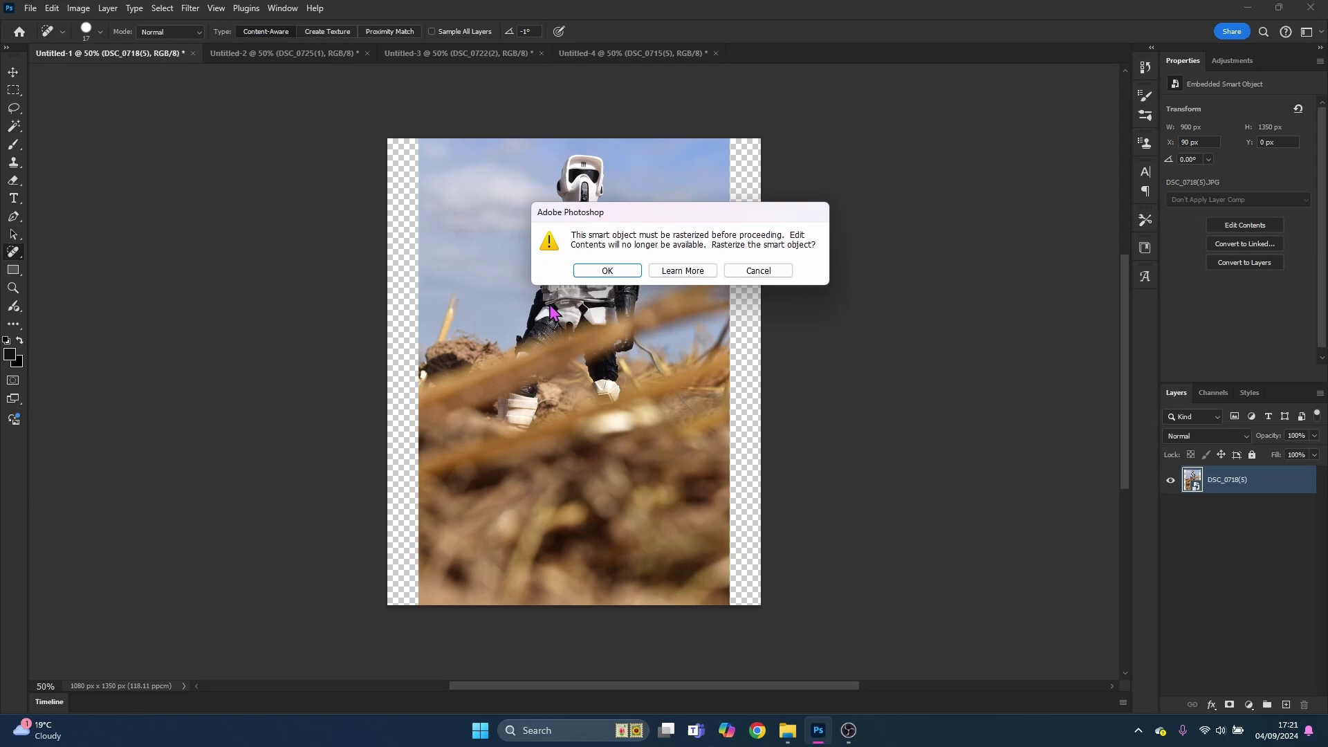
{"action": "left_click", "coordinate": [606, 271]}
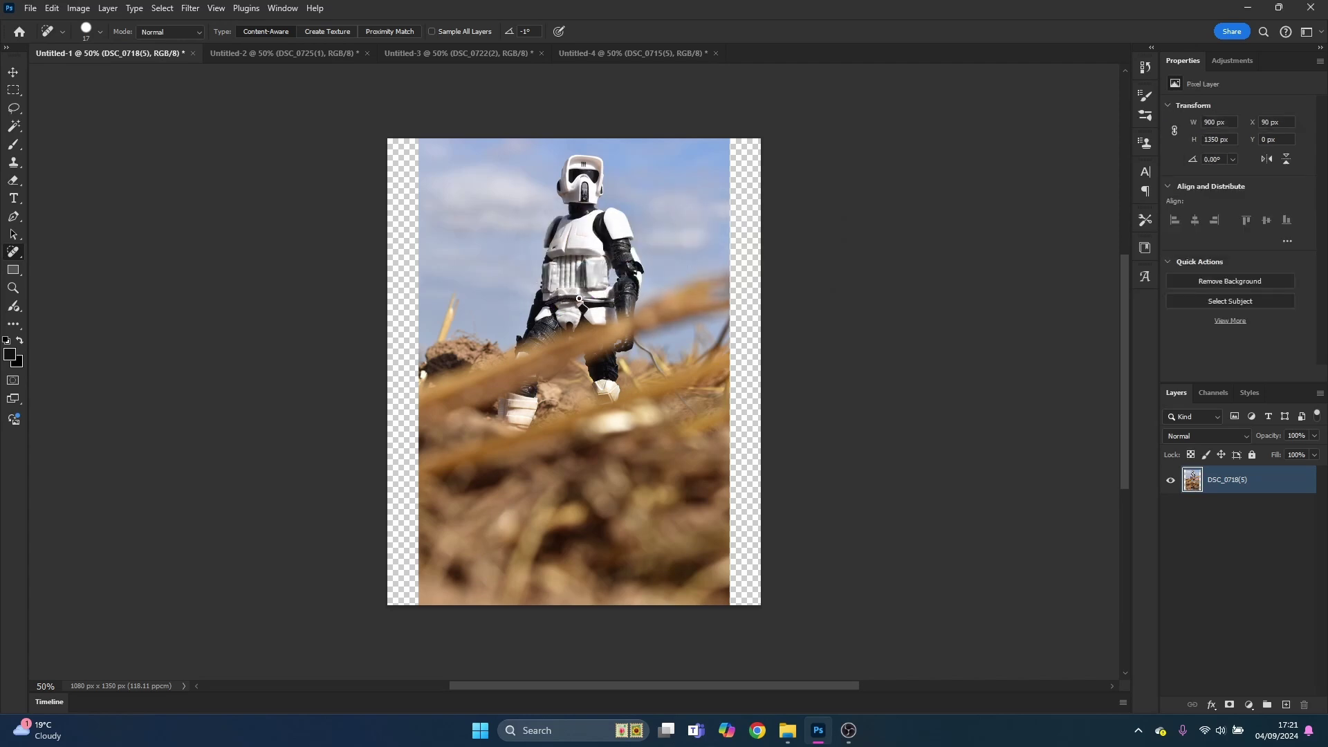
Heal the marks on the belt strap and near the wrist, and remove the straw.
{"action": "mouse_move", "coordinate": [590, 301]}
{"action": "left_mouse_down"}
{"action": "mouse_move", "coordinate": [615, 301]}
{"action": "mouse_move", "coordinate": [609, 312]}
{"action": "mouse_move", "coordinate": [606, 300]}
{"action": "left_mouse_up"}
{"action": "left_click_drag", "start_coordinate": [575, 298], "coordinate": [564, 315]}
{"action": "left_click_drag", "start_coordinate": [637, 343], "coordinate": [666, 377]}
{"action": "left_click_drag", "start_coordinate": [676, 392], "coordinate": [698, 415]}
Duplicate the trooper layer and enlarge the original beneath it past the canvas edges.
{"action": "key", "text": "ctrl+j"}
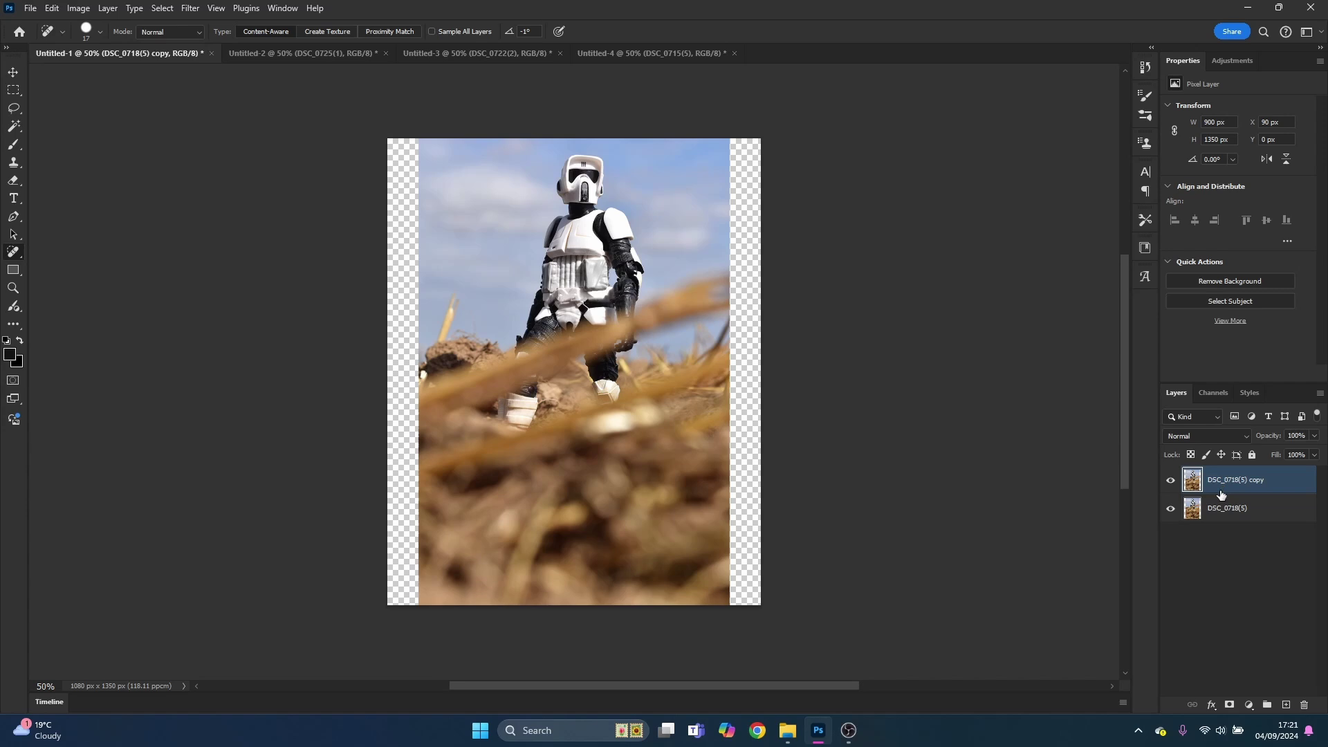
{"action": "left_click", "coordinate": [1219, 513]}
{"action": "key", "text": "ctrl+t"}
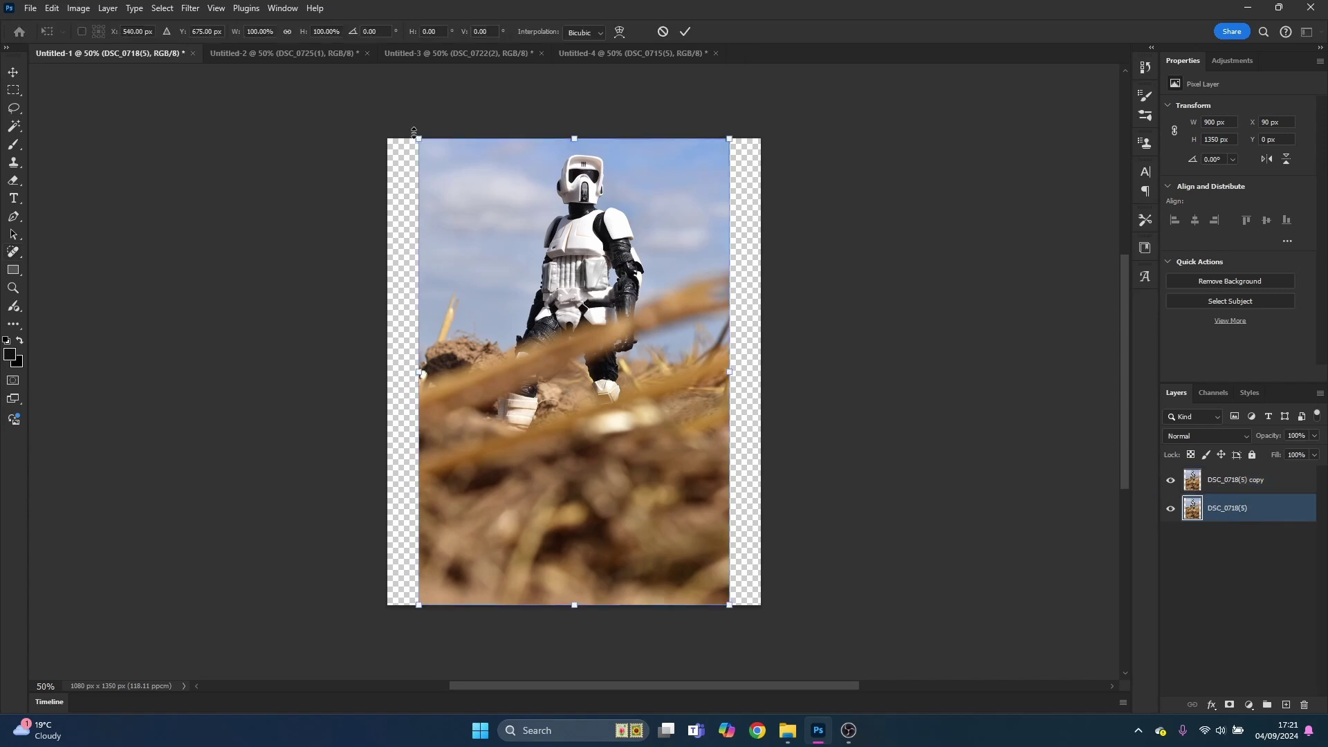
{"action": "left_click_drag", "start_coordinate": [418, 138], "coordinate": [358, 88]}
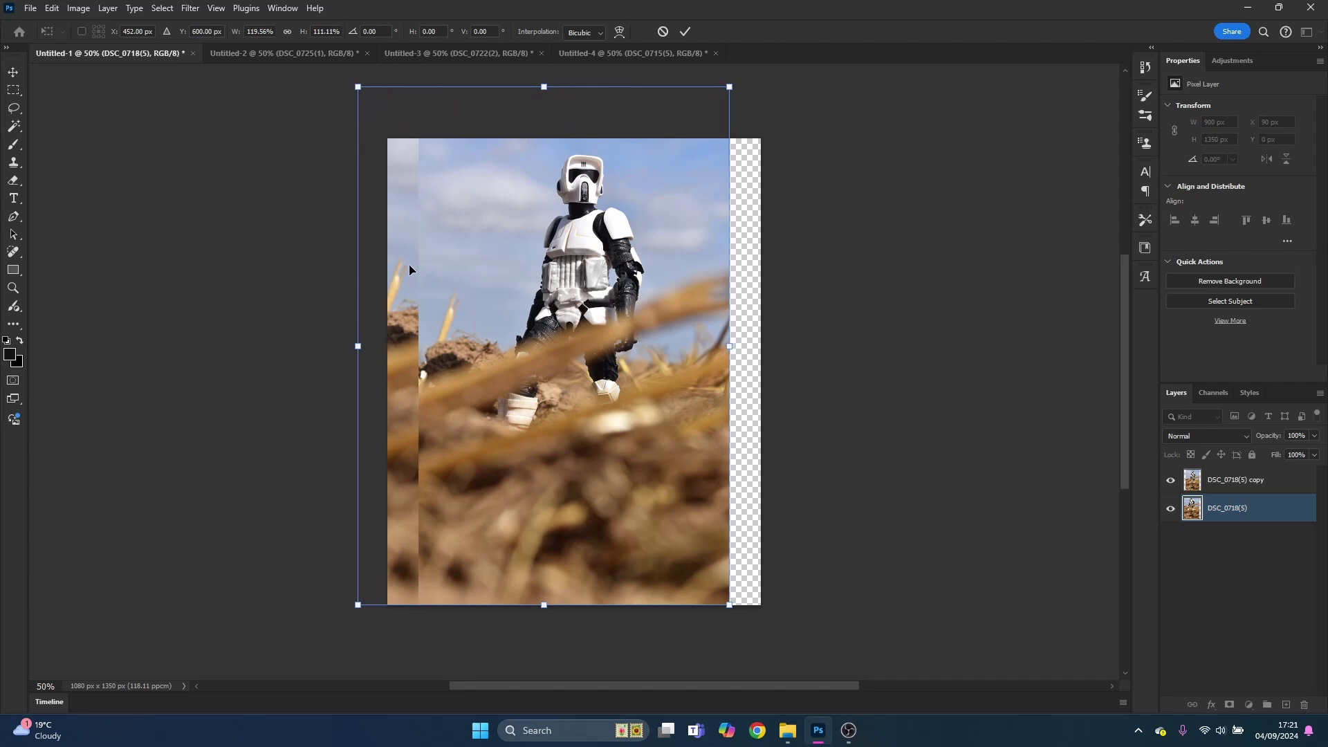
{"action": "scroll", "coordinate": [747, 603], "scroll_direction": "down", "scroll_amount": 1}
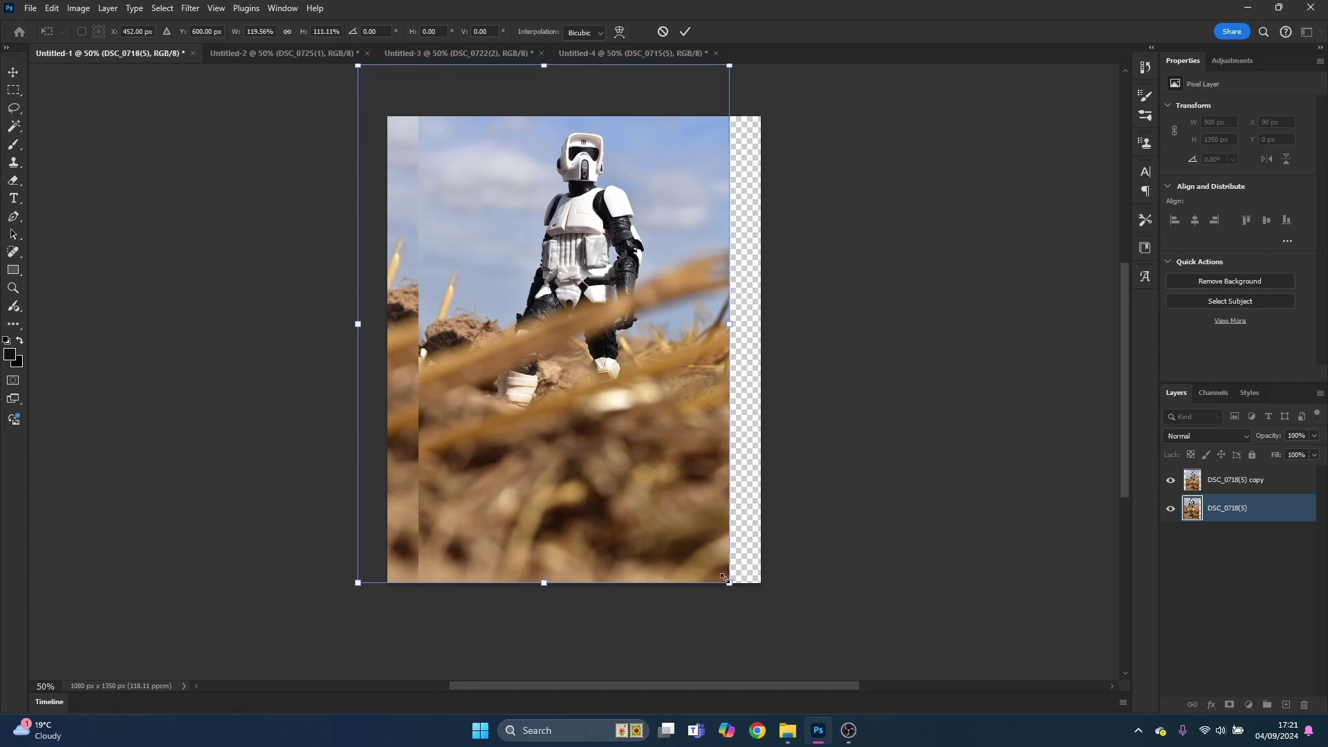
{"action": "left_click_drag", "start_coordinate": [730, 582], "coordinate": [787, 644]}
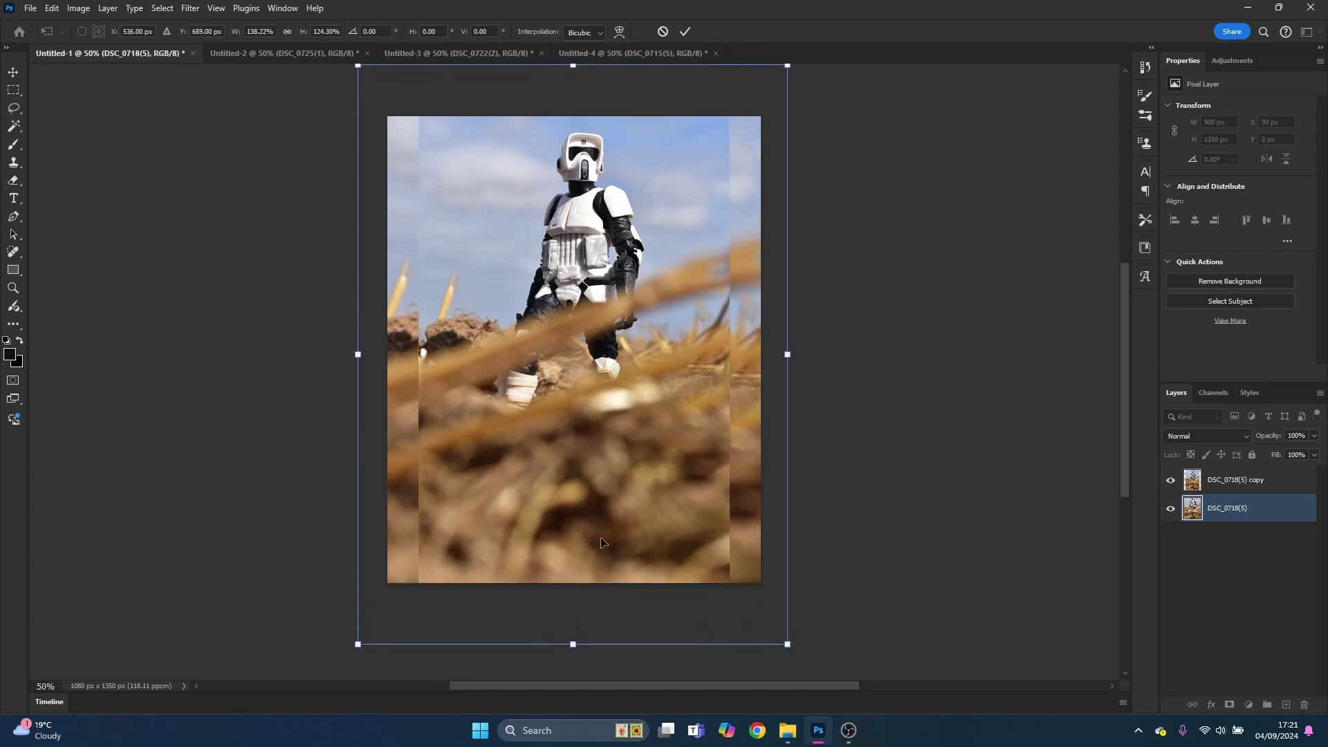
{"action": "left_click", "coordinate": [685, 31]}
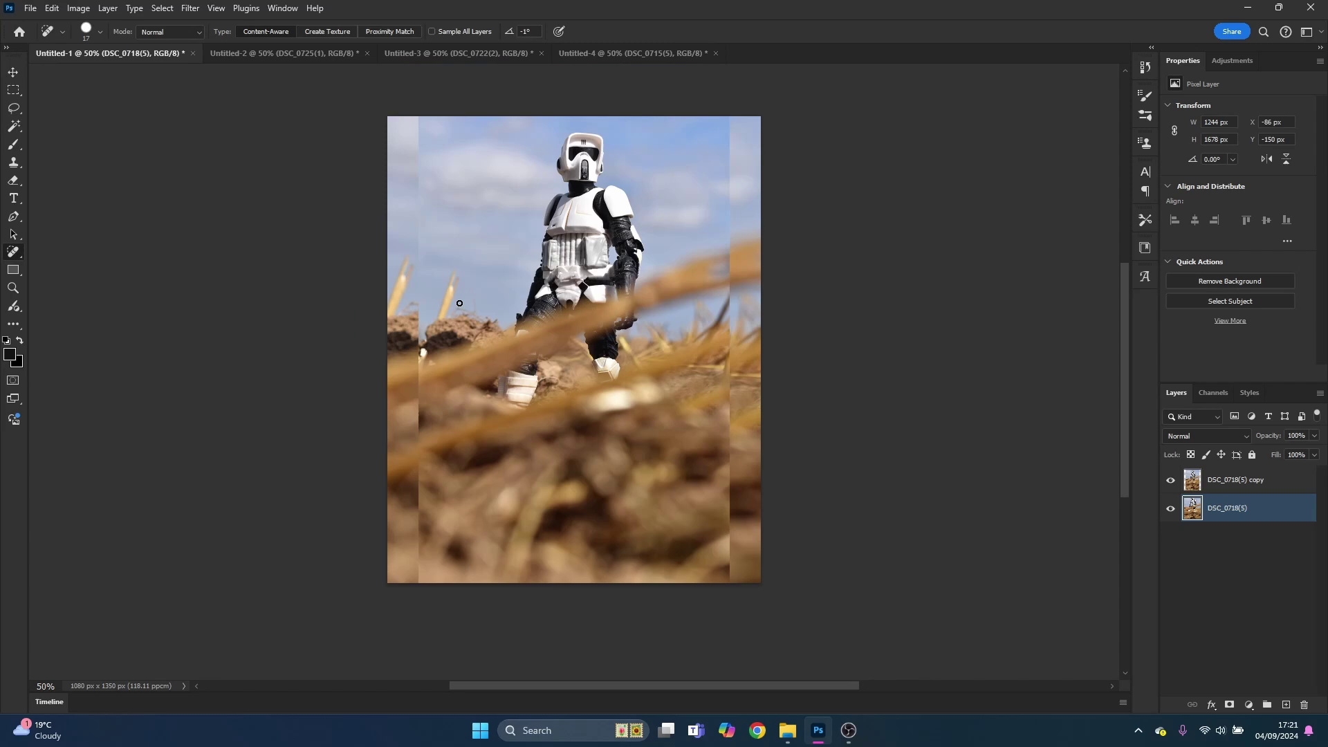
Apply a Gaussian Blur of radius 7.4 to the enlarged lower layer.
{"action": "left_click", "coordinate": [191, 9]}
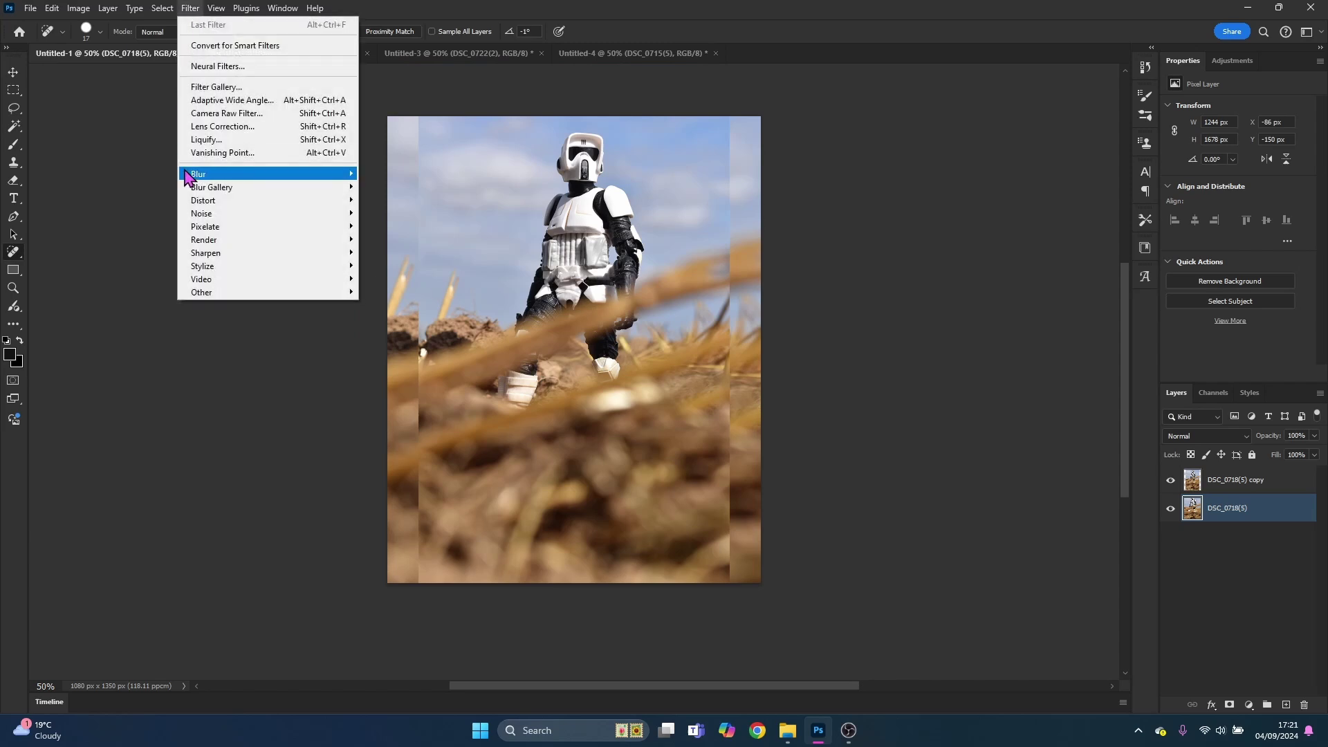
{"action": "mouse_move", "coordinate": [191, 179]}
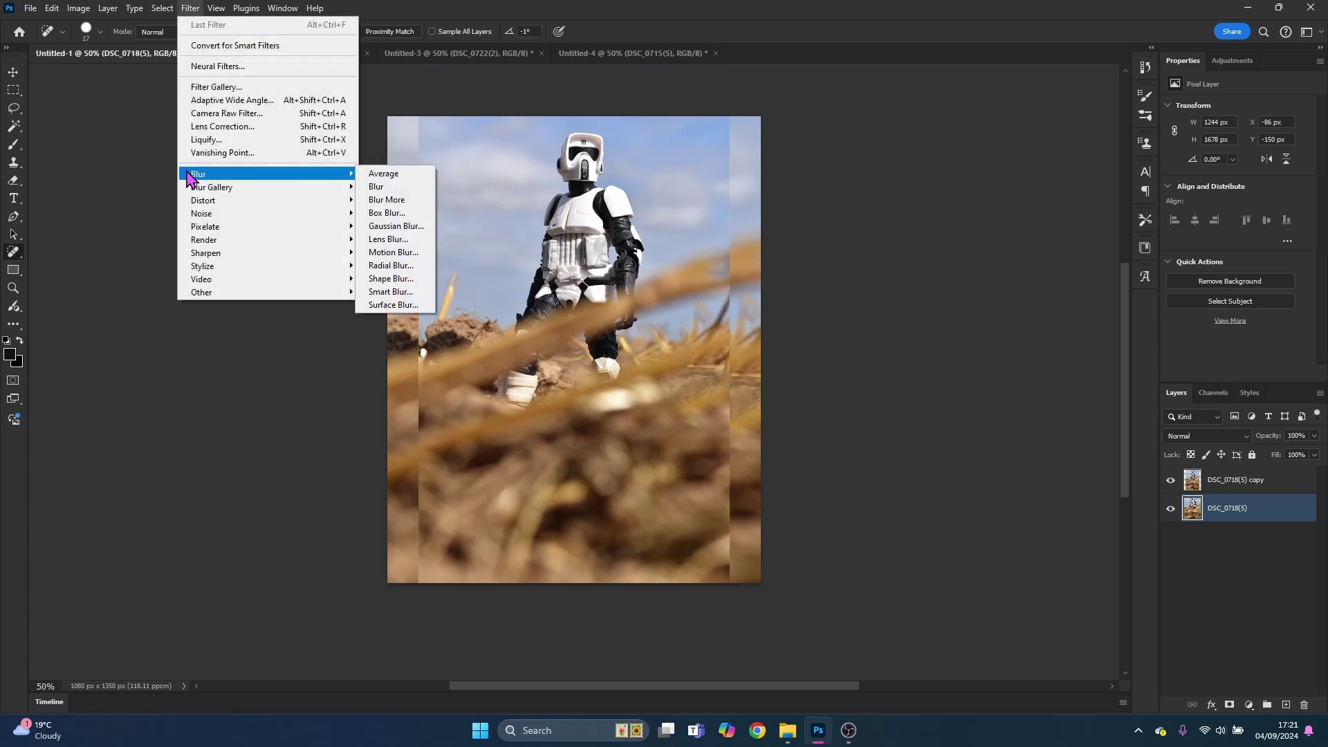
{"action": "left_click", "coordinate": [398, 228]}
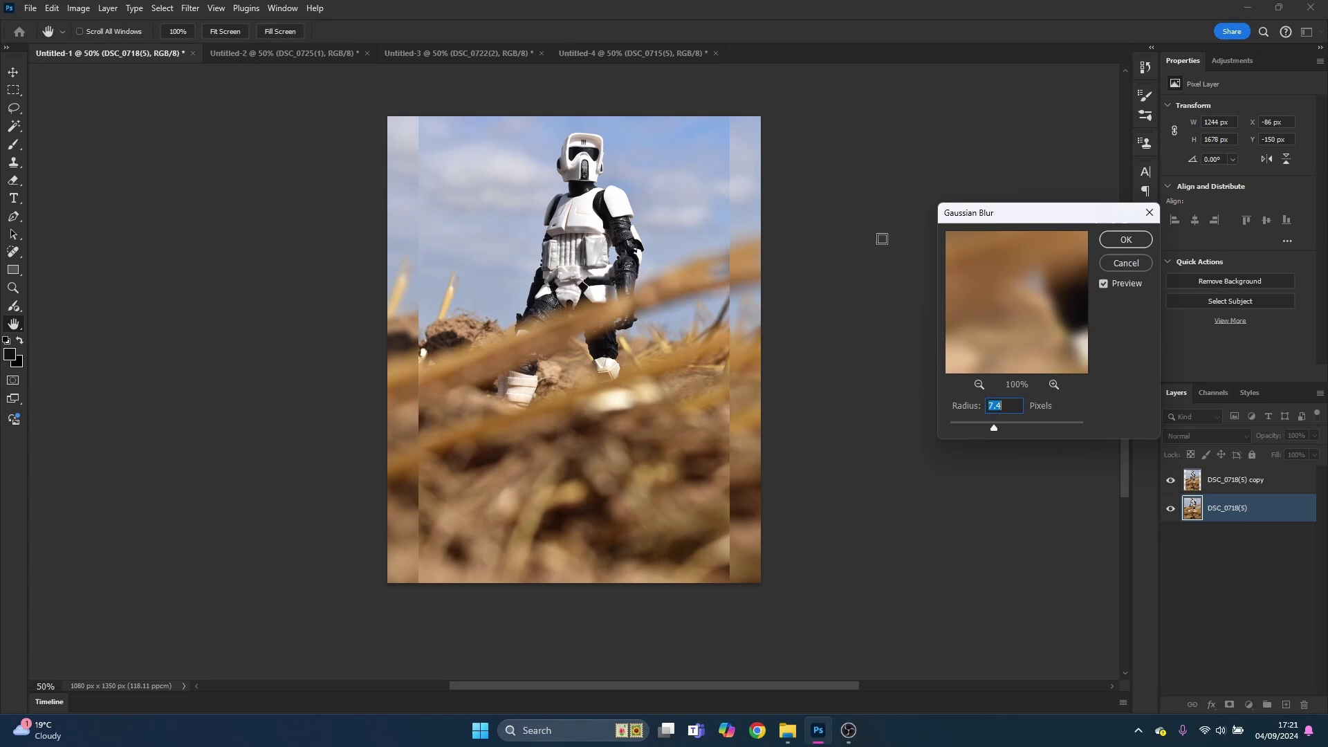
{"action": "left_click", "coordinate": [1121, 245]}
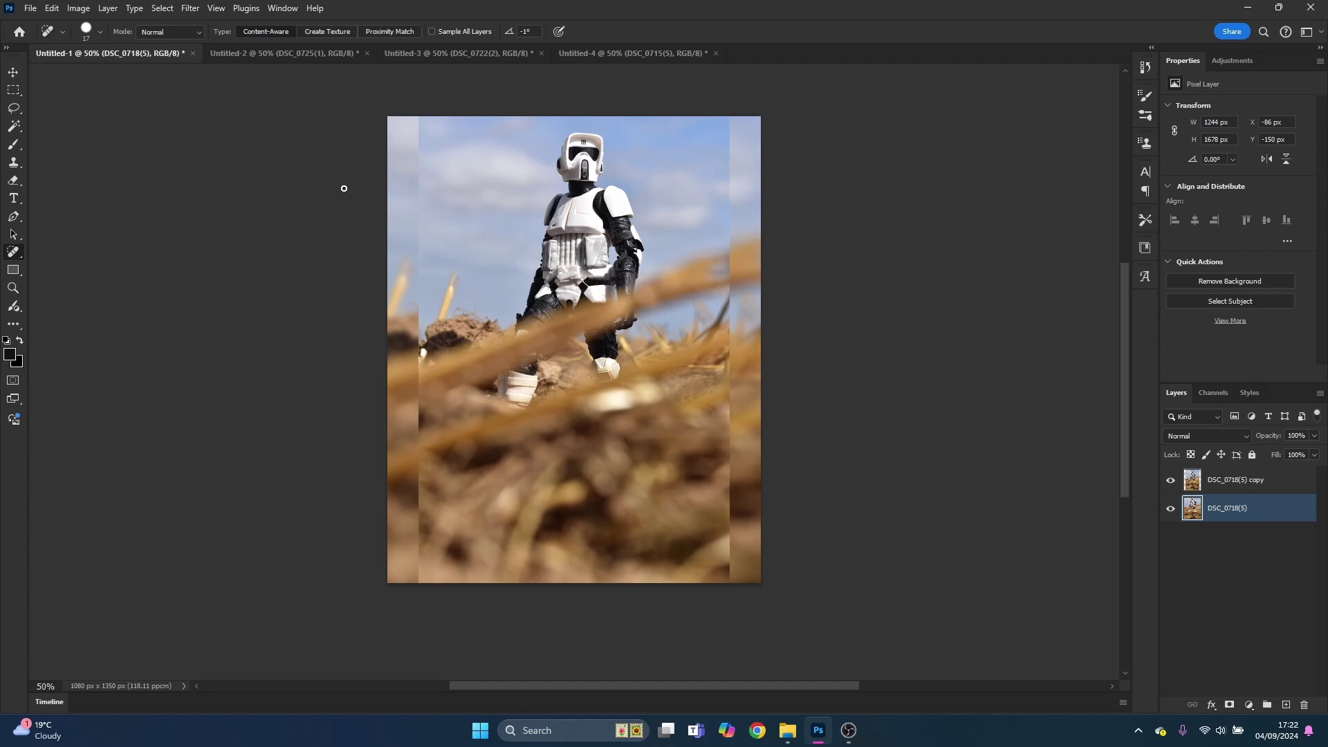
Bring up File Explorer, then flip between Untitled-2, 3 and 4, ending on Untitled-2.
{"action": "left_click", "coordinate": [251, 54]}
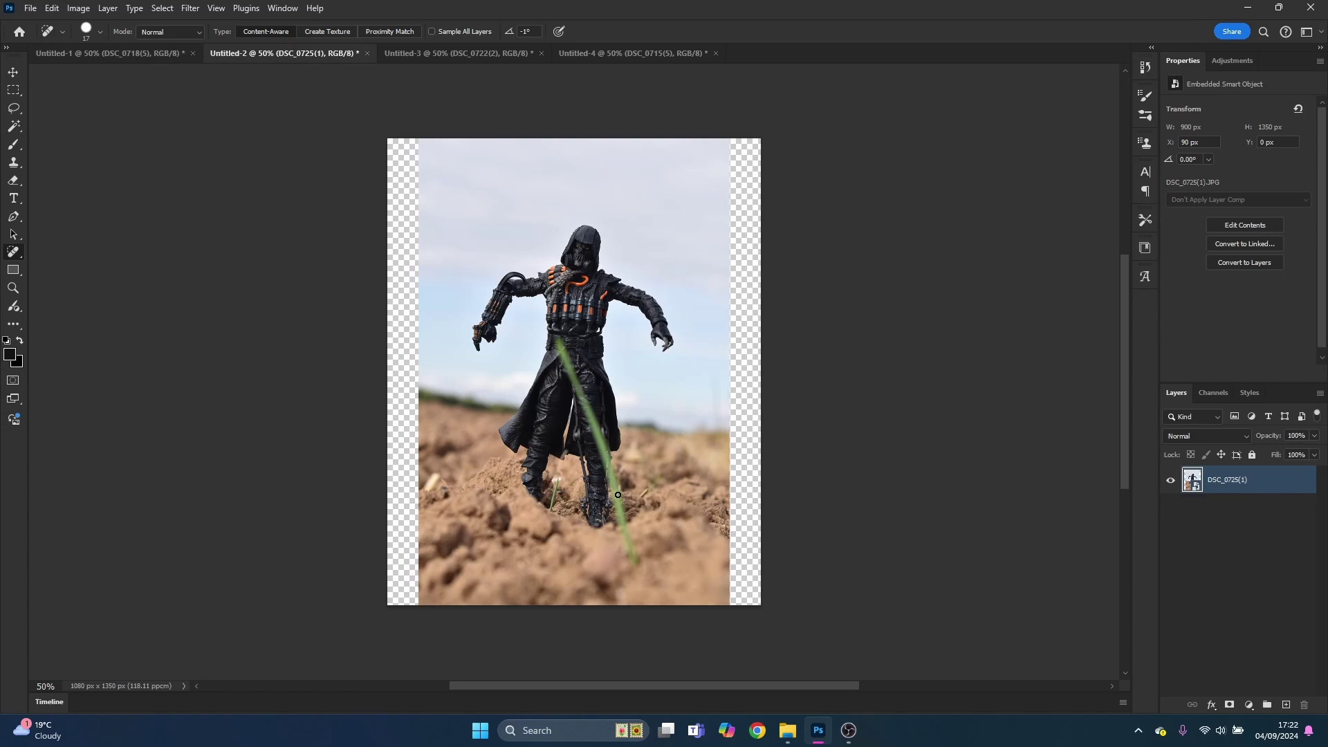
{"action": "left_click", "coordinate": [788, 730]}
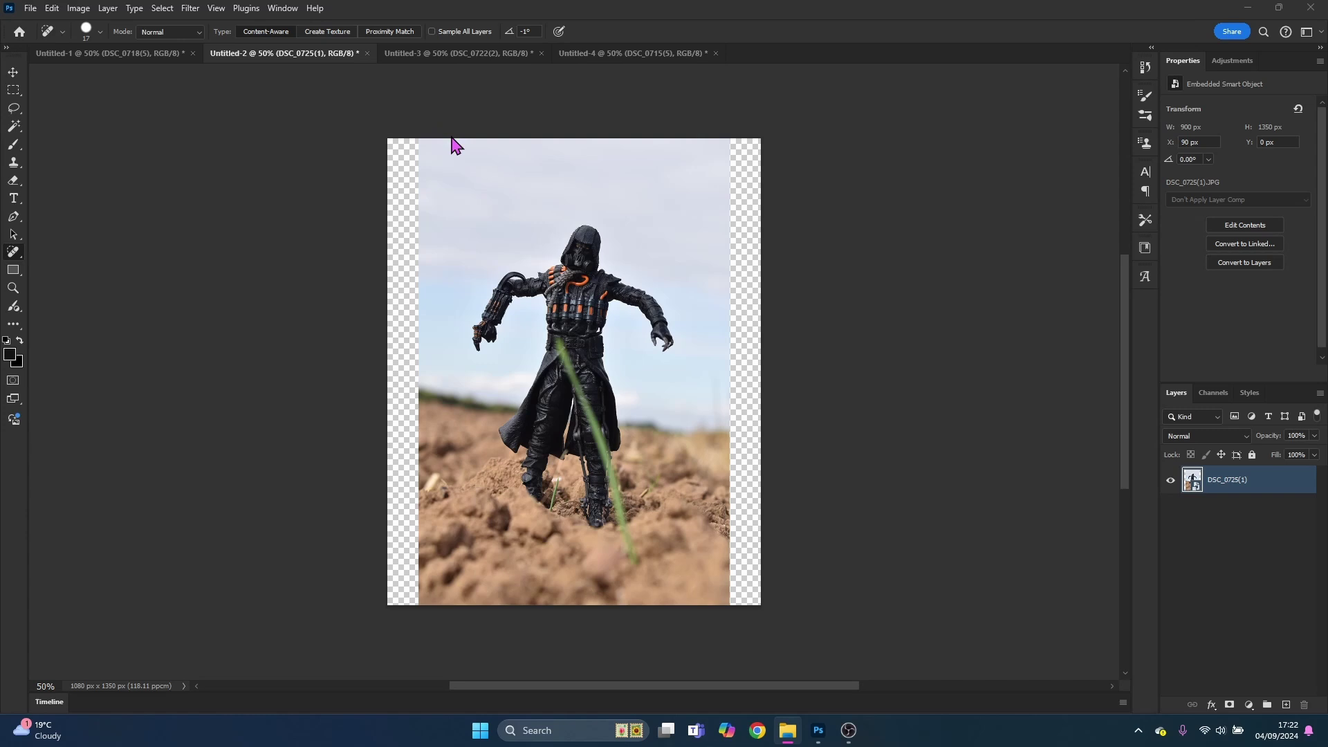
{"action": "left_click", "coordinate": [431, 55]}
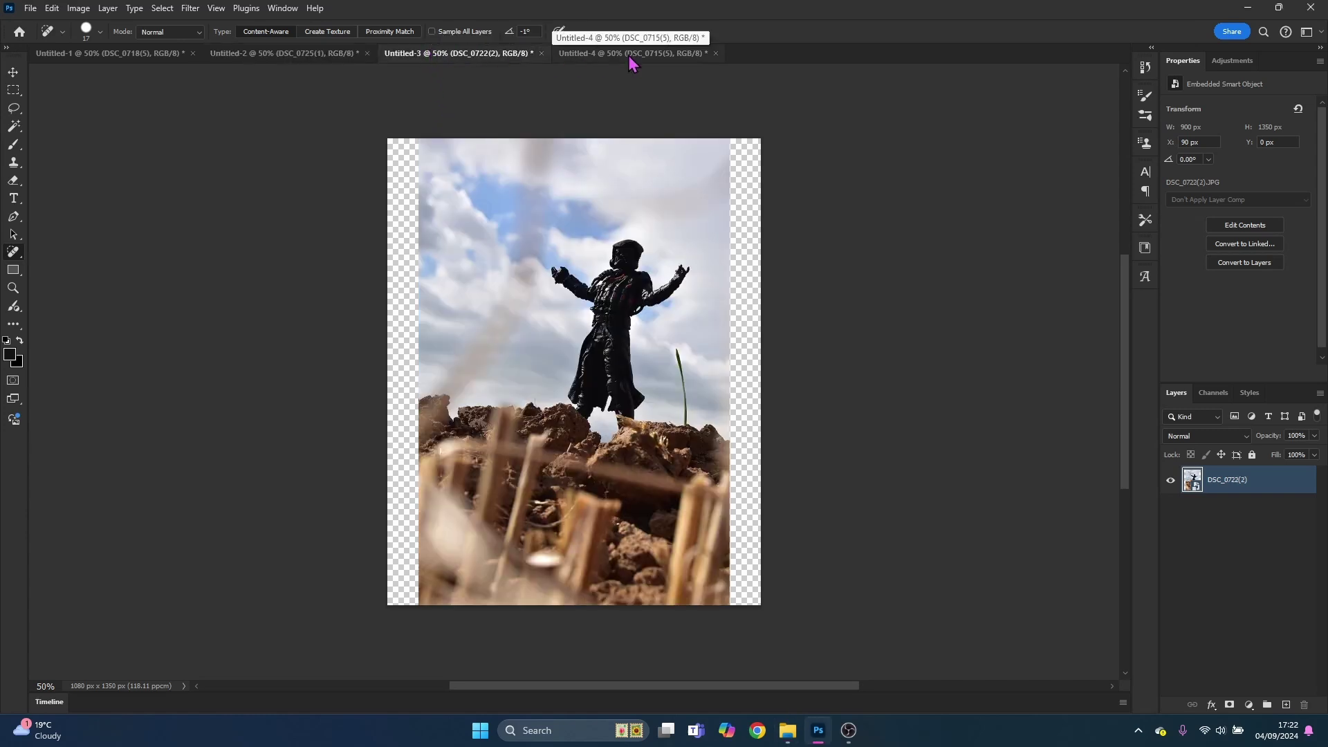
{"action": "left_click", "coordinate": [303, 61]}
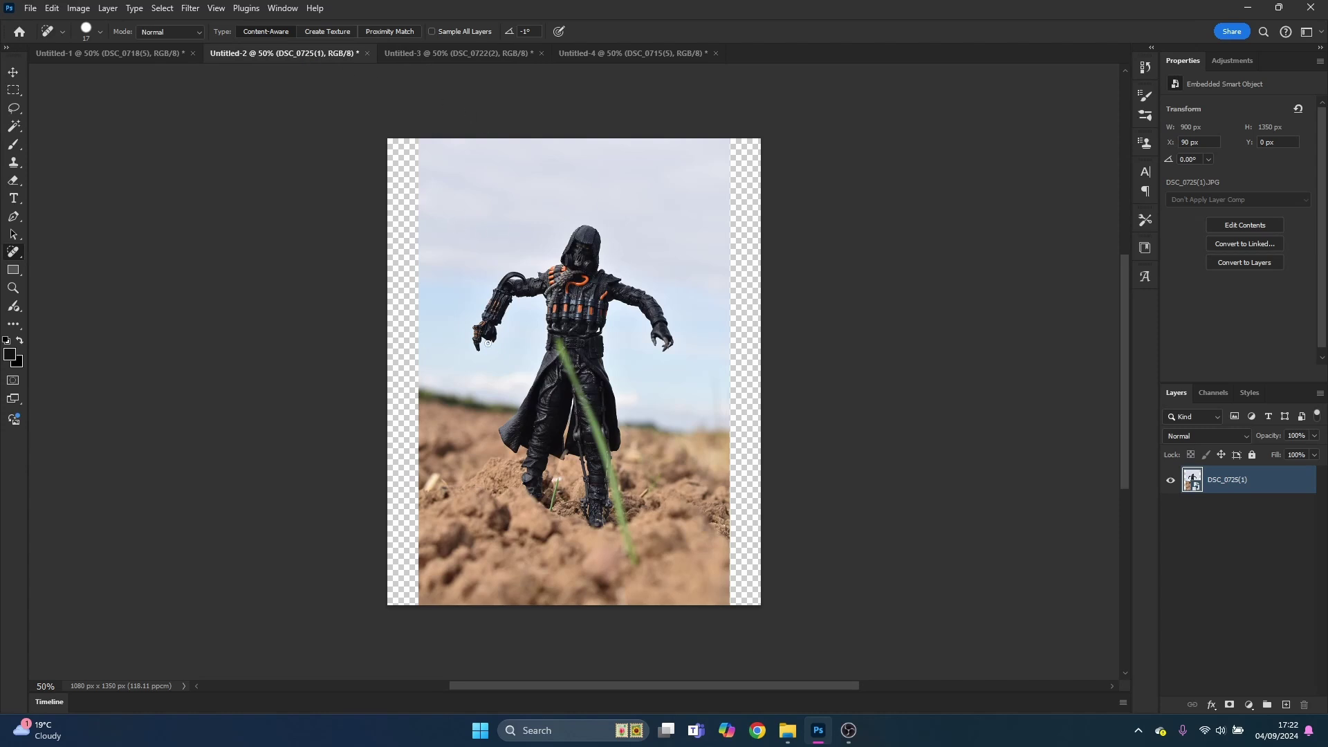
{"action": "left_click", "coordinate": [594, 57]}
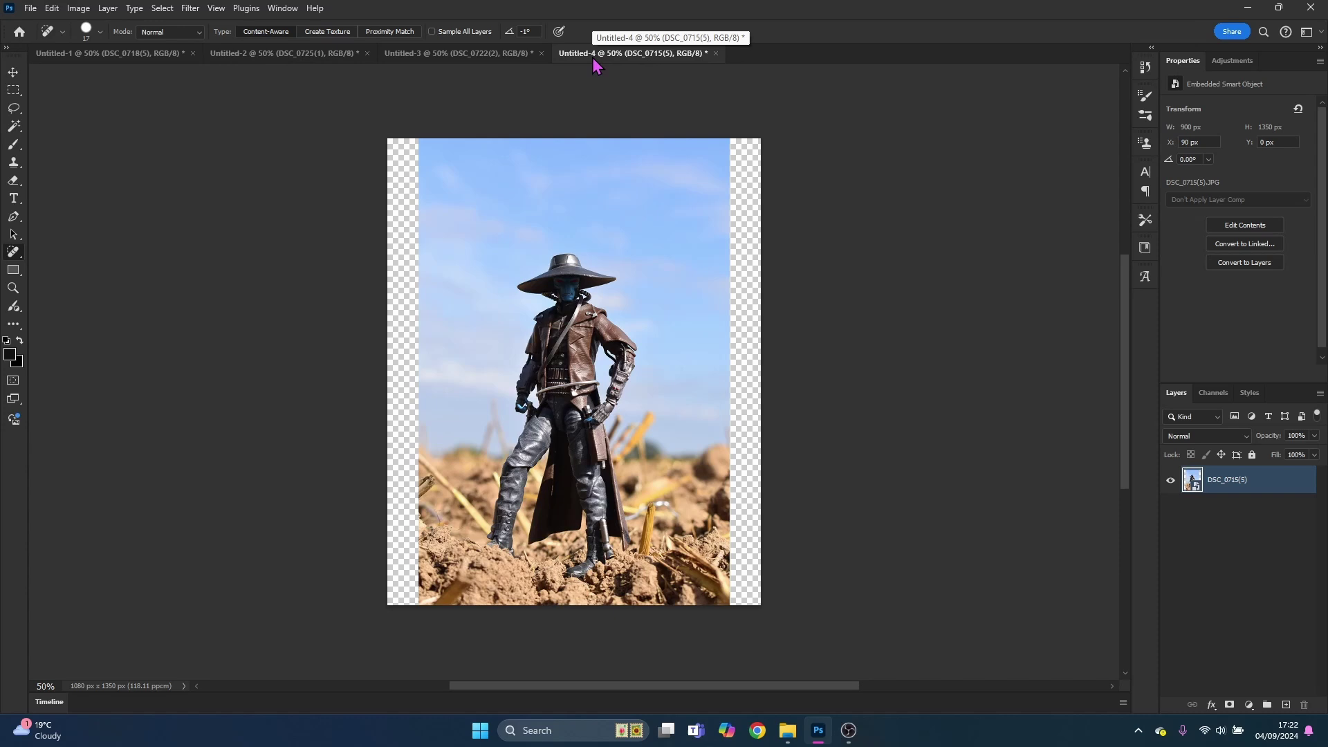
{"action": "left_click", "coordinate": [252, 60]}
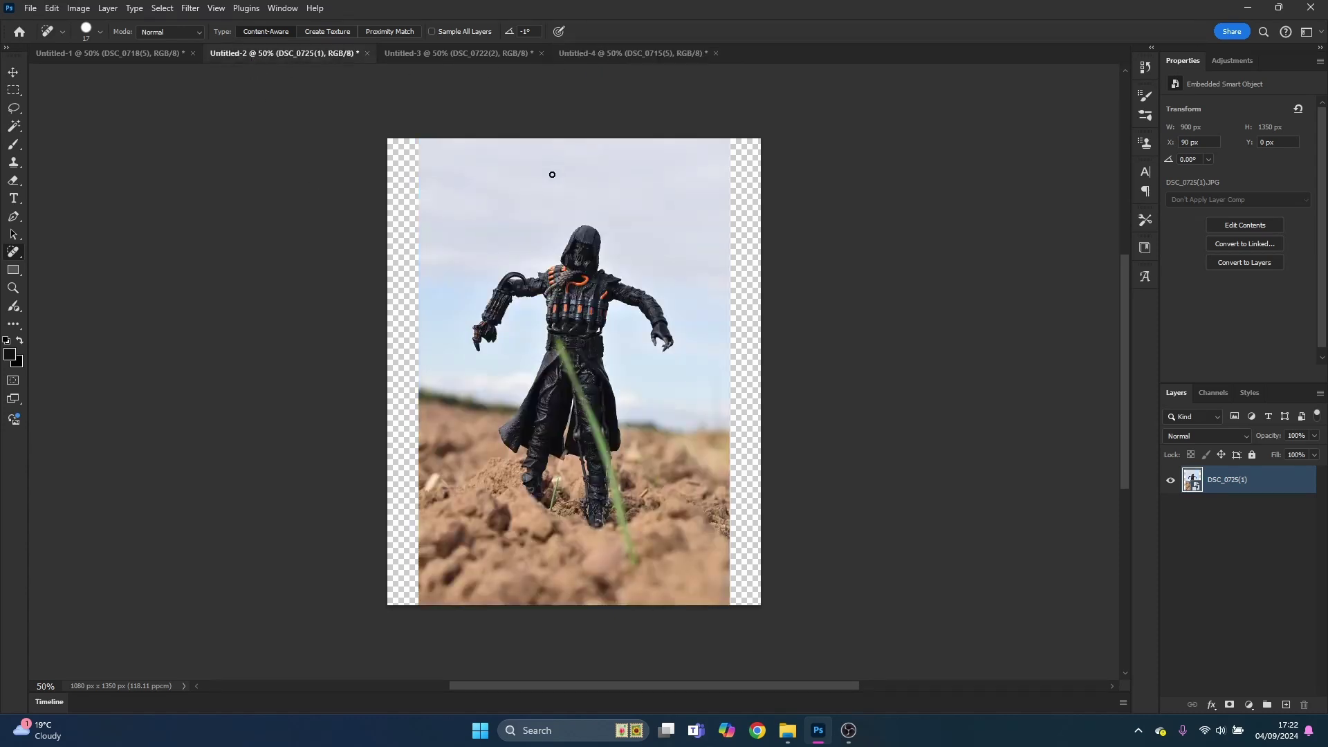
{"action": "left_click", "coordinate": [621, 58]}
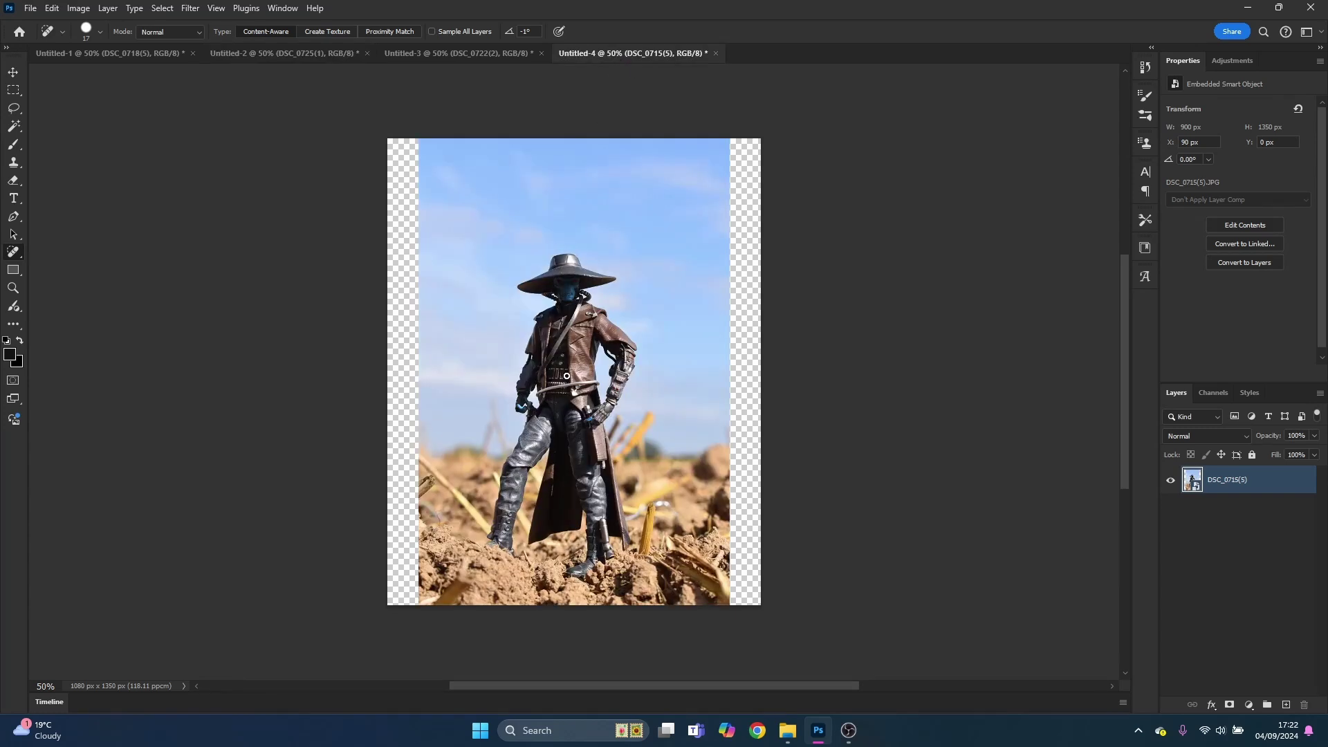
{"action": "left_click", "coordinate": [335, 60]}
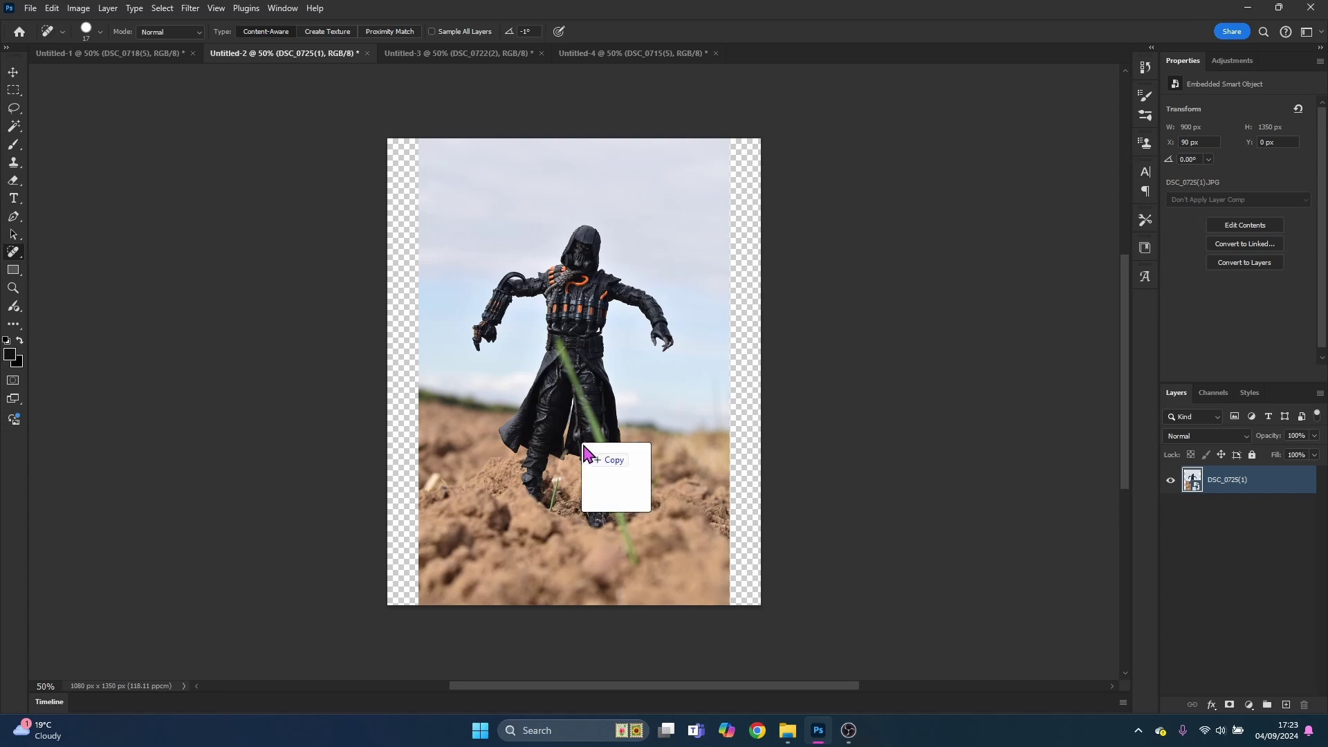
Place the smoke image as a narrower layer and fade it to 43% opacity.
{"action": "left_click_drag", "start_coordinate": [607, 468], "coordinate": [601, 479]}
{"action": "left_click_drag", "start_coordinate": [799, 412], "coordinate": [736, 413]}
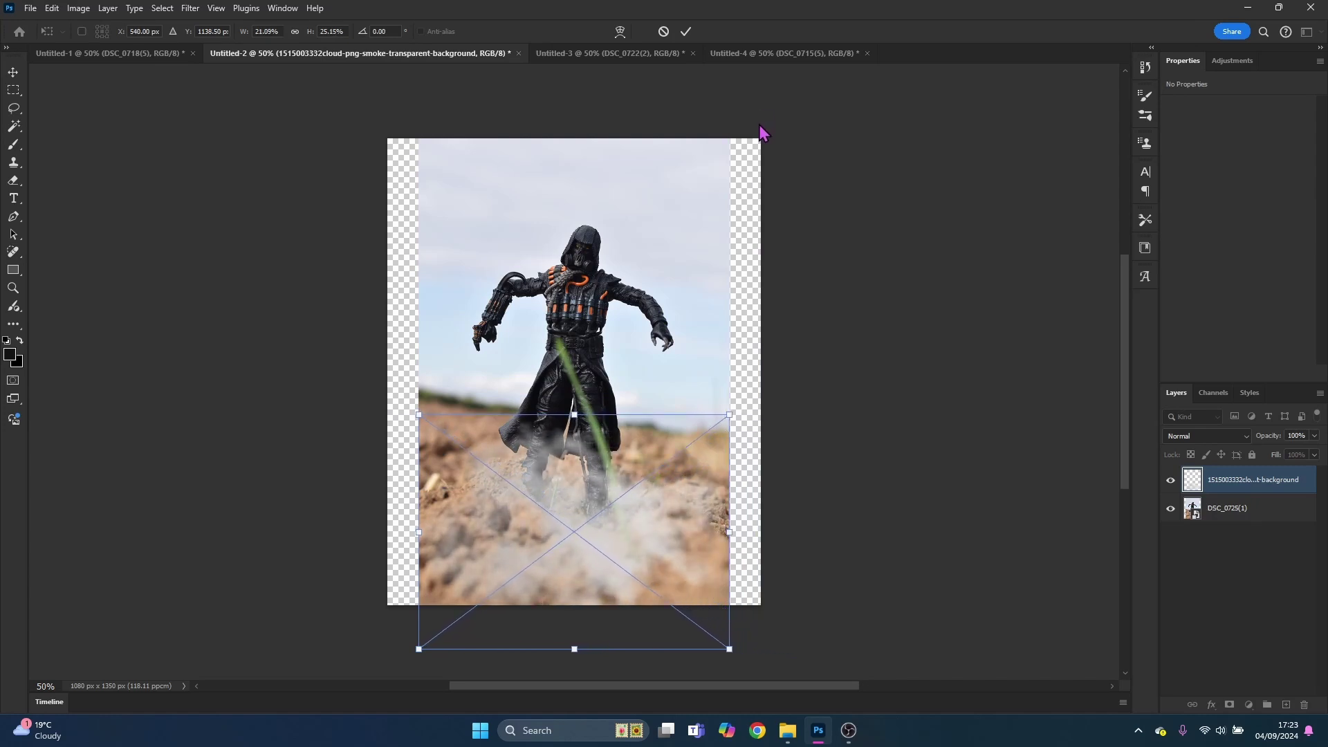
{"action": "left_click", "coordinate": [686, 32]}
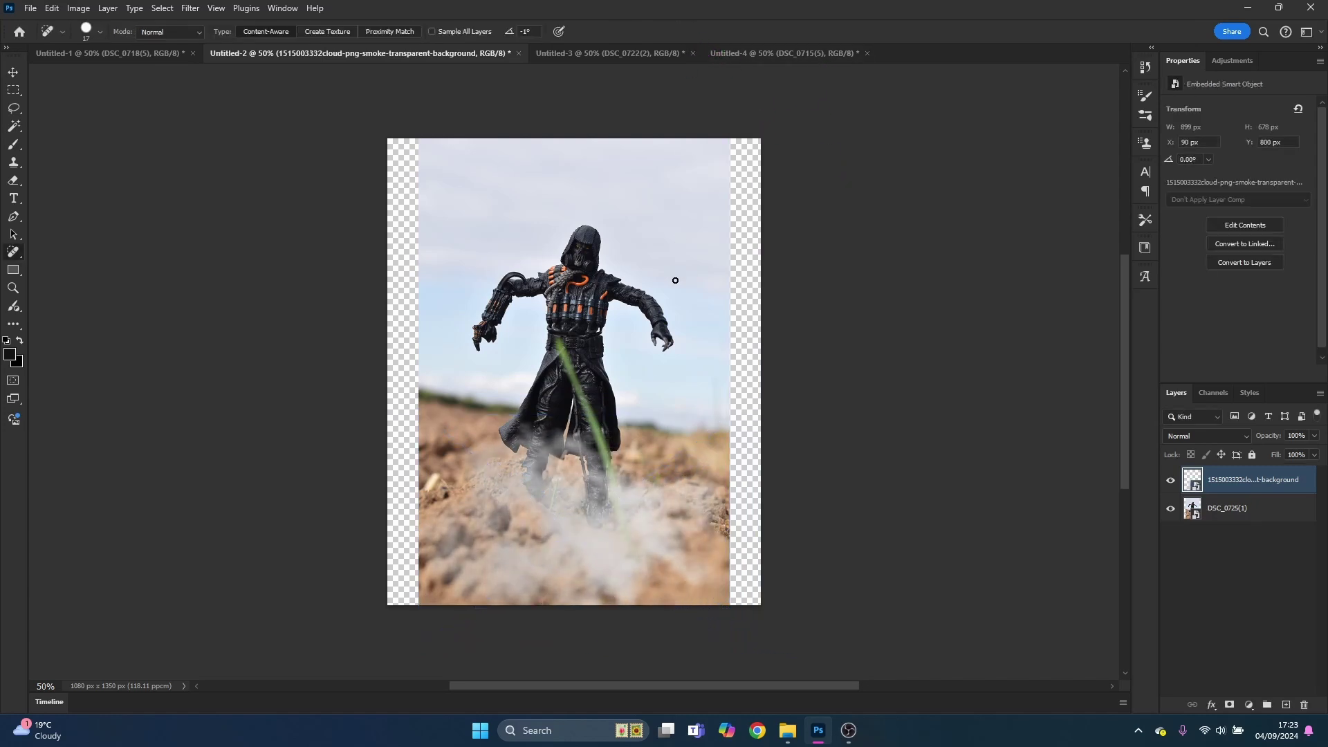
{"action": "left_click", "coordinate": [1314, 437]}
{"action": "left_click_drag", "start_coordinate": [1314, 451], "coordinate": [1276, 451]}
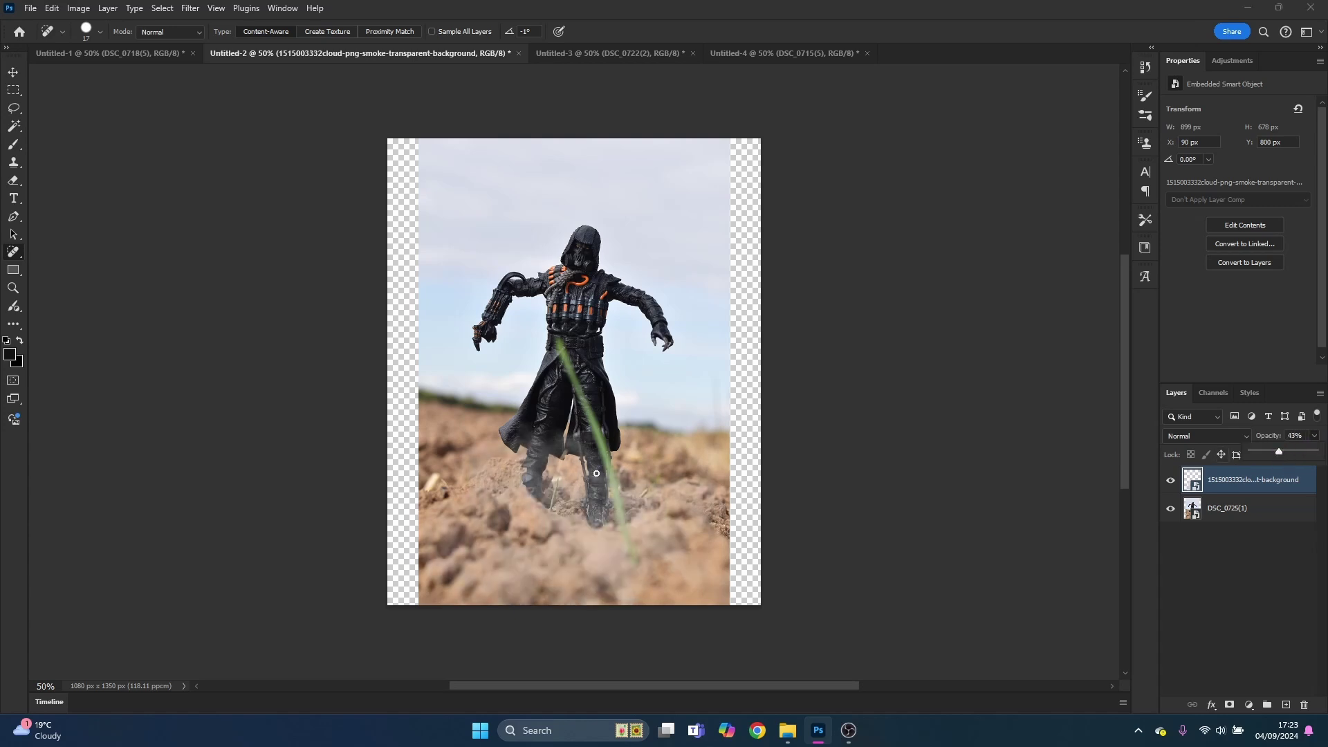
{"action": "left_click", "coordinate": [1224, 482]}
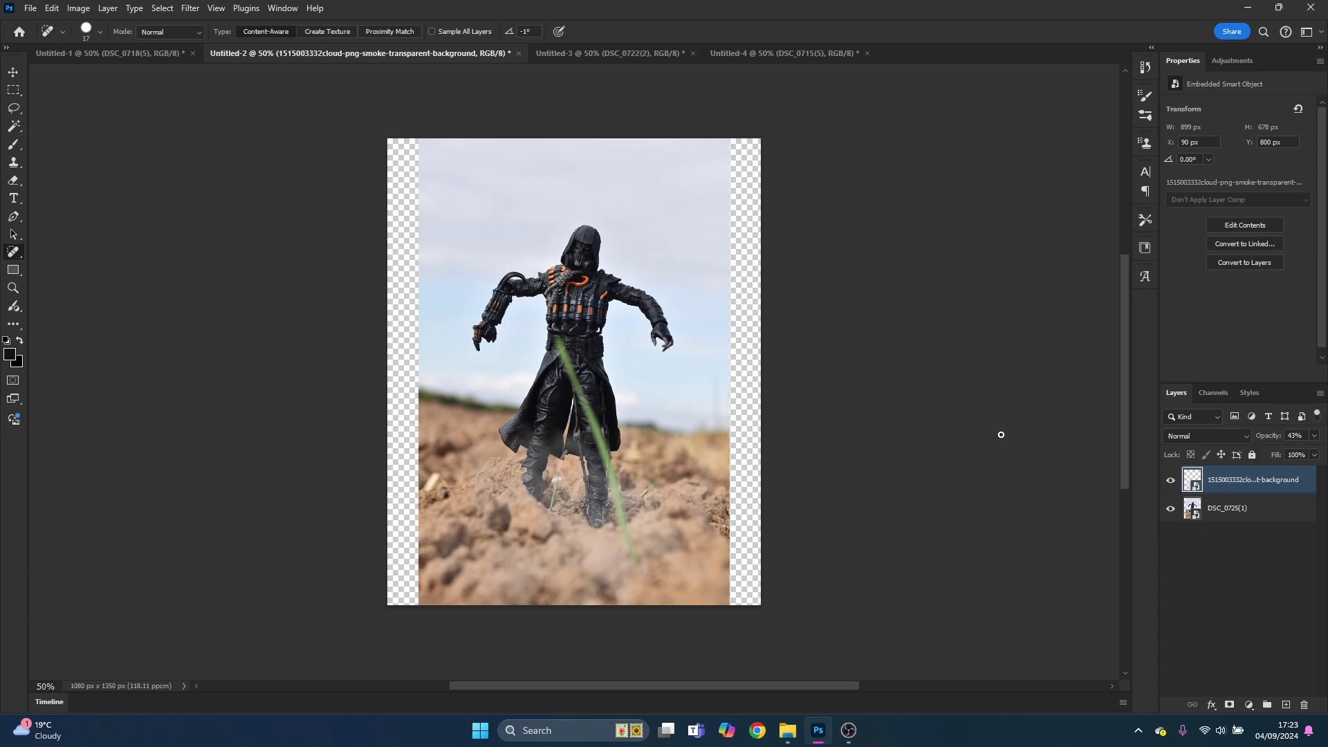
Move the smoke layer up over the ground.
{"action": "left_click", "coordinate": [13, 74]}
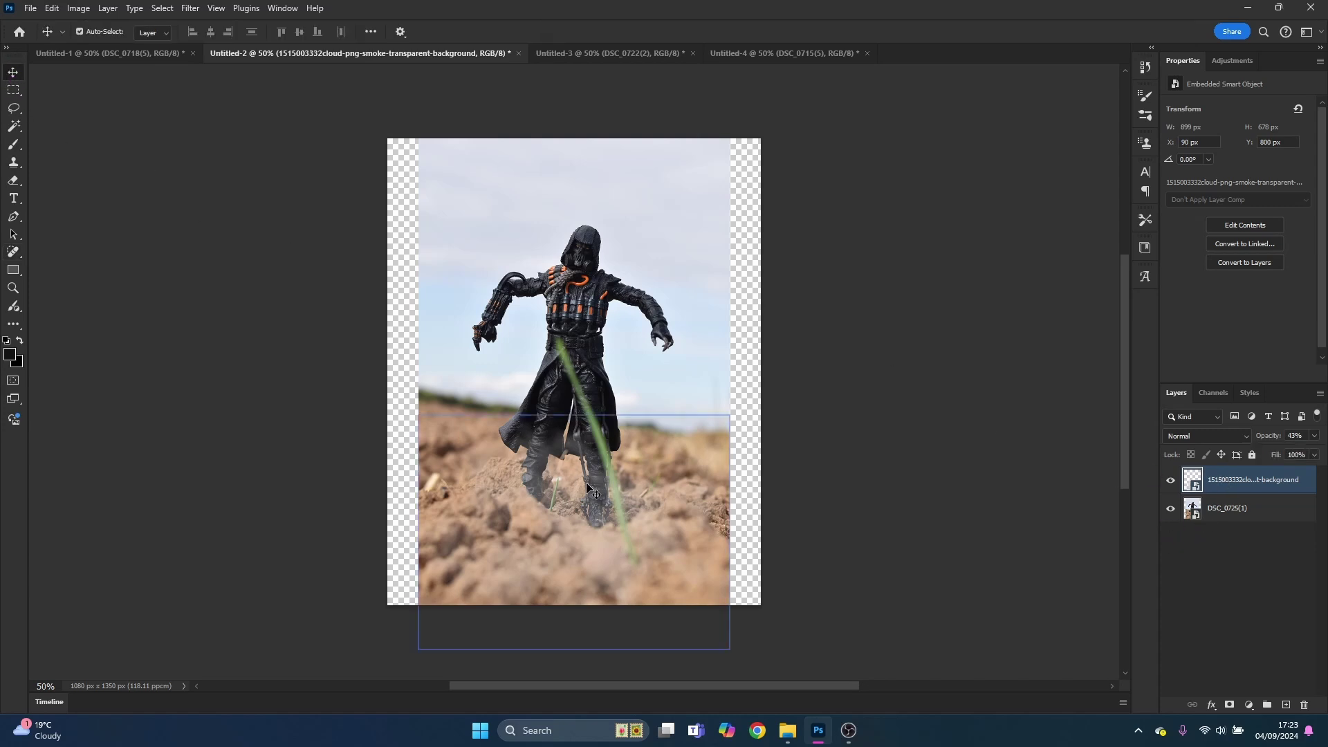
{"action": "key", "text": "ctrl+t"}
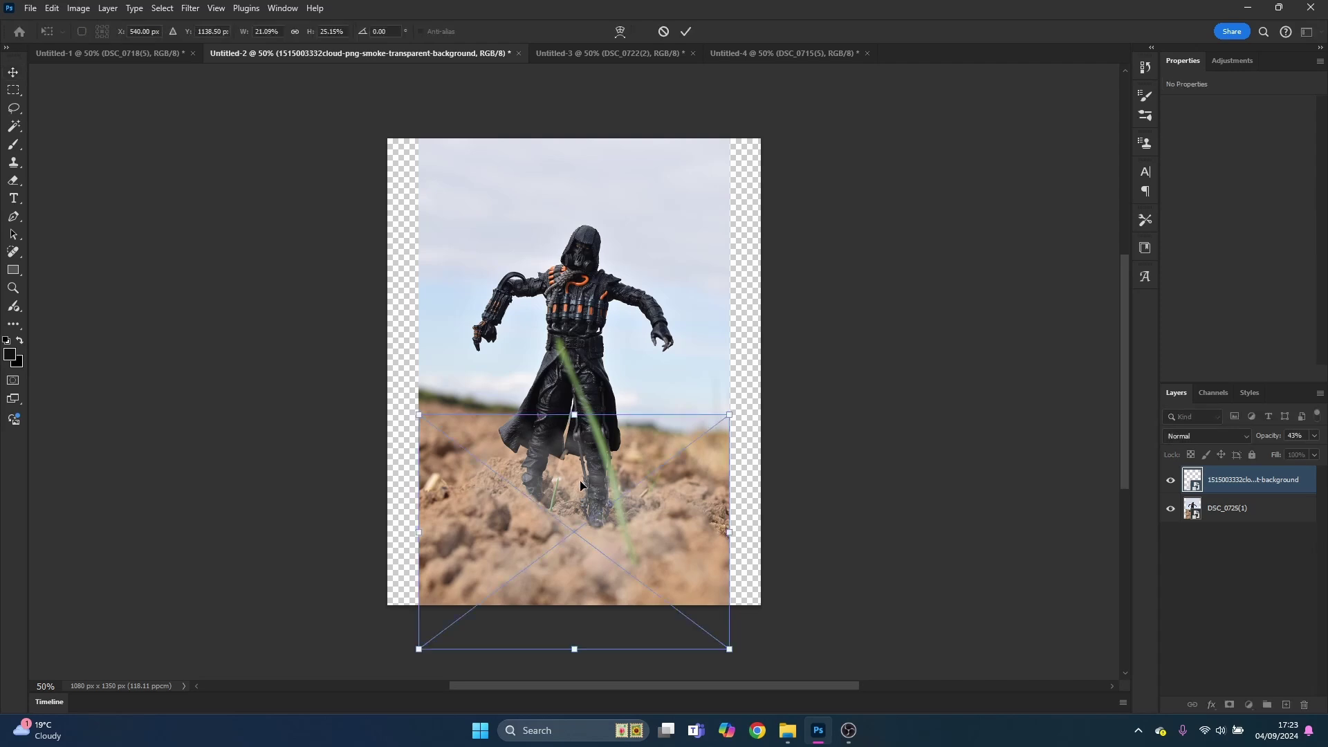
{"action": "left_click_drag", "start_coordinate": [579, 483], "coordinate": [579, 458]}
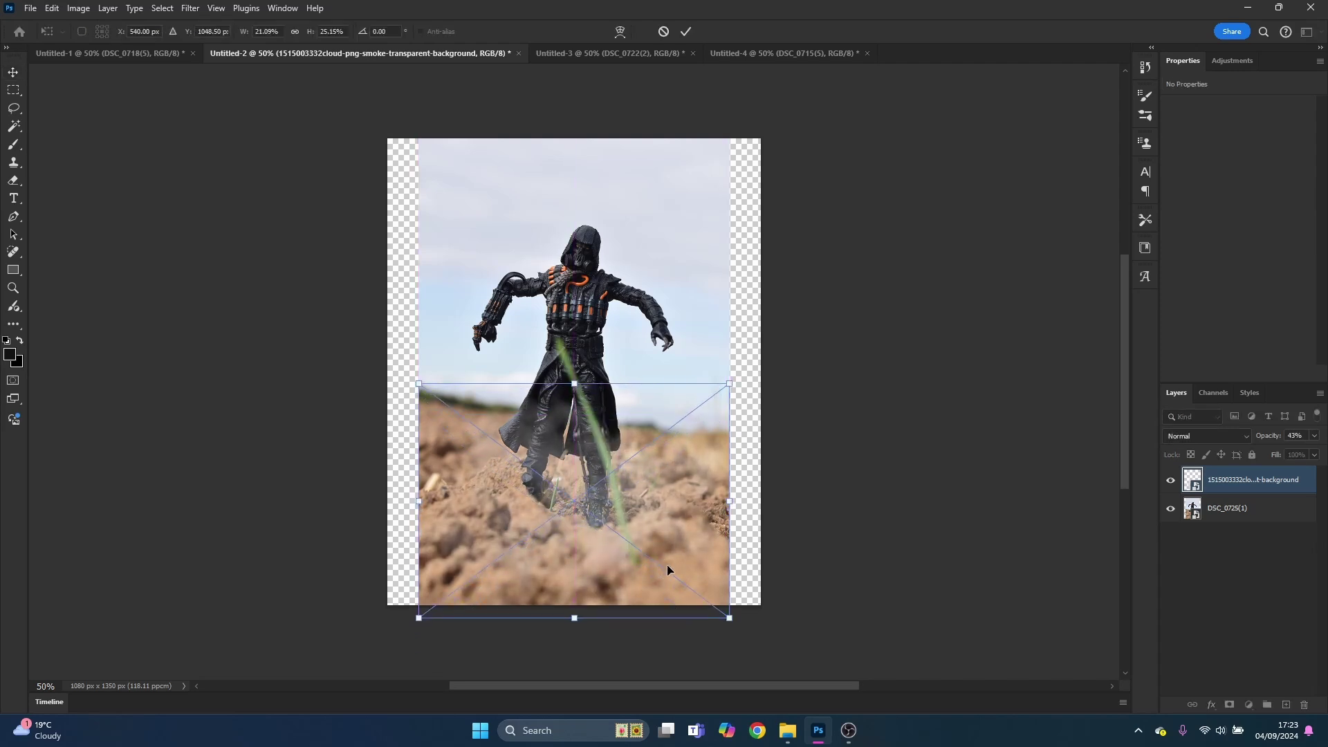
{"action": "left_click", "coordinate": [687, 32]}
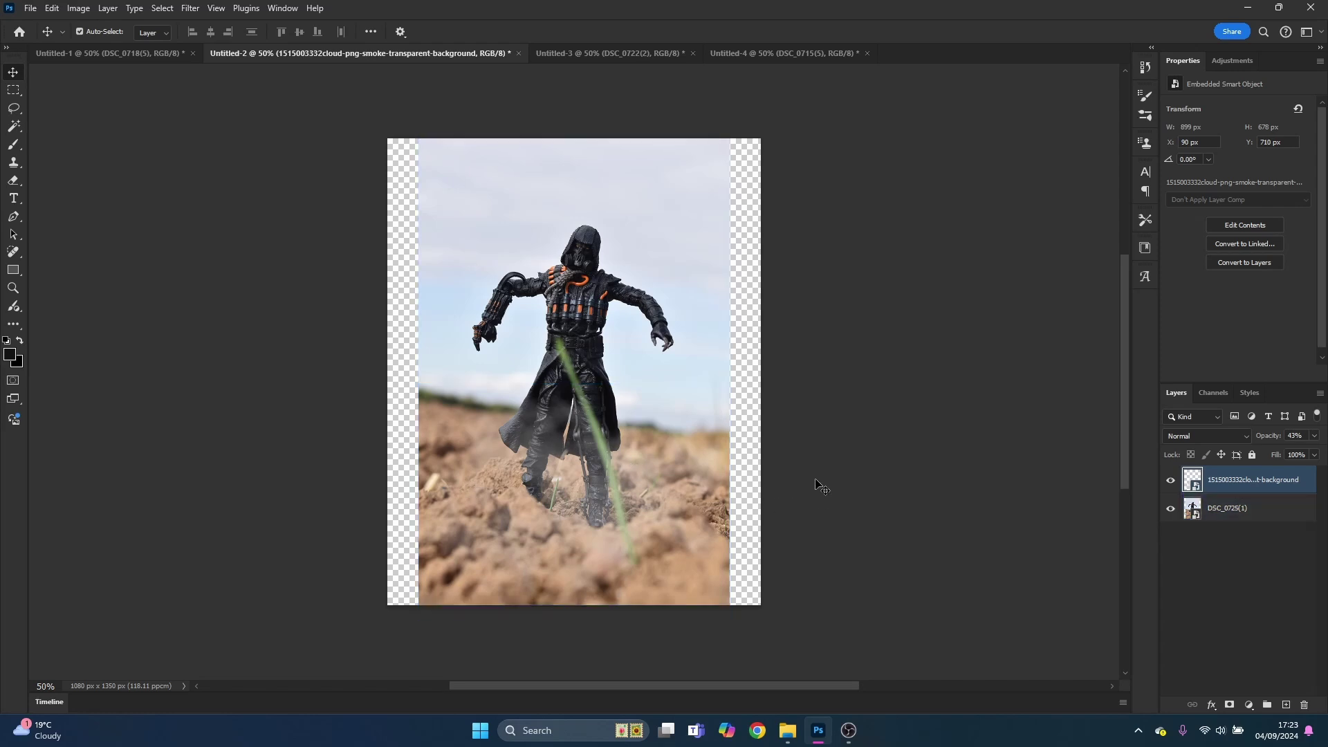
Raise the smoke opacity to 54% and place the rain 2 image on the canvas.
{"action": "left_click", "coordinate": [1313, 436]}
{"action": "left_click_drag", "start_coordinate": [1286, 453], "coordinate": [1294, 452]}
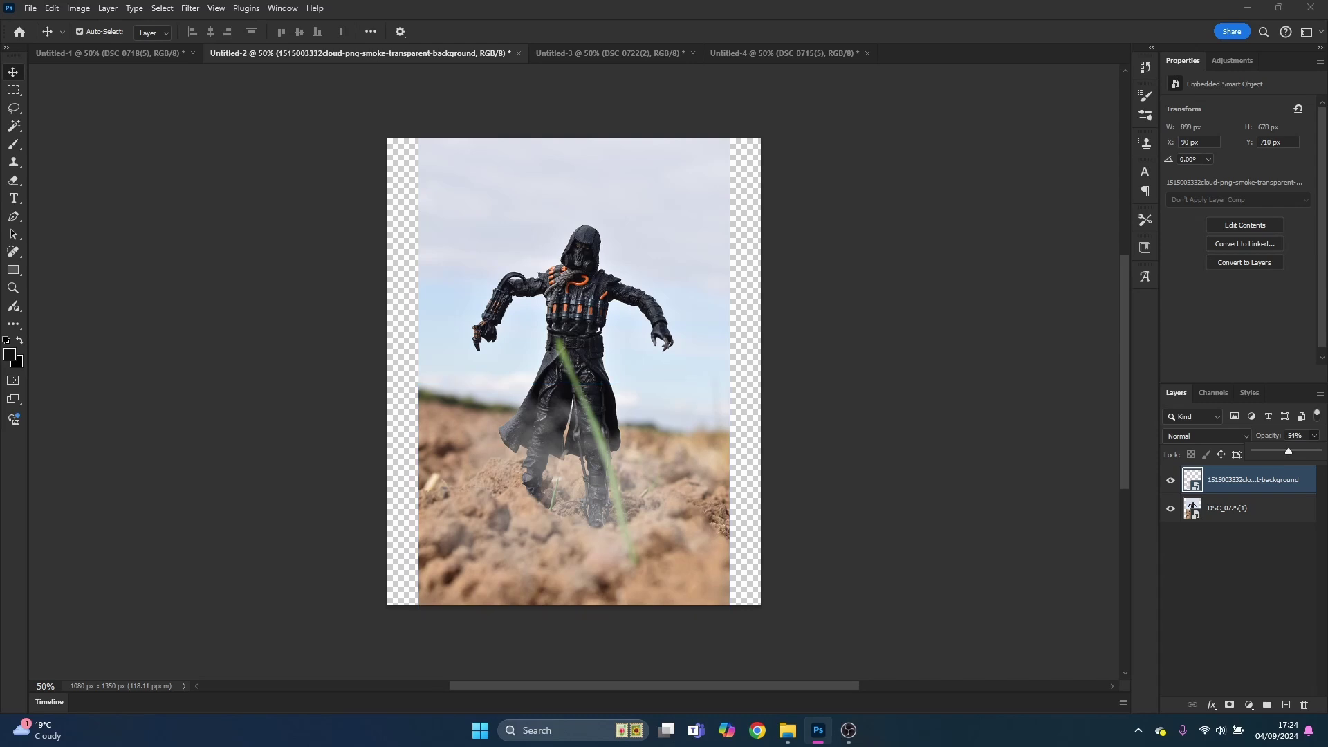
{"action": "left_click_drag", "start_coordinate": [0, 391], "coordinate": [612, 270]}
Resize the rain 2 layer to span the photo, blend it in Screen mode at 41% opacity.
{"action": "left_click_drag", "start_coordinate": [791, 349], "coordinate": [730, 524]}
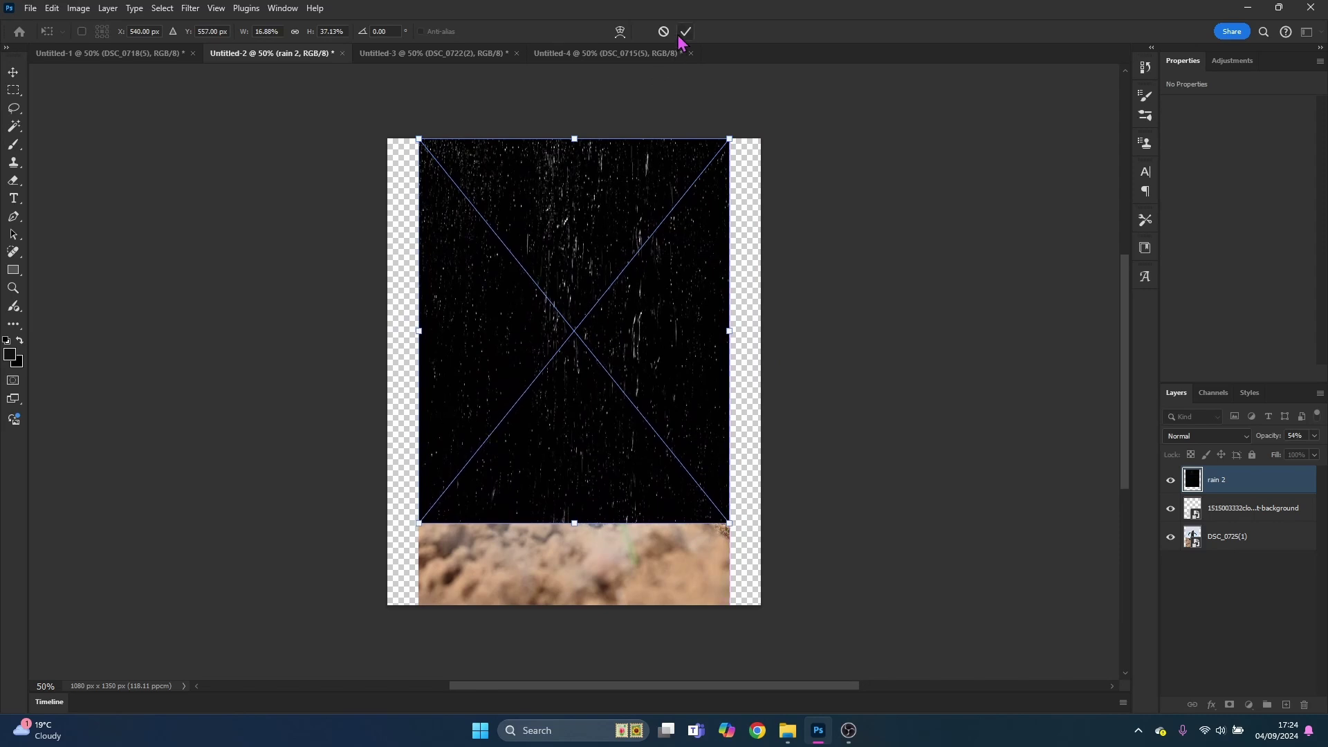
{"action": "left_click", "coordinate": [685, 32]}
{"action": "left_click", "coordinate": [1207, 438]}
{"action": "scroll", "coordinate": [1206, 438], "scroll_direction": "down", "scroll_amount": 1}
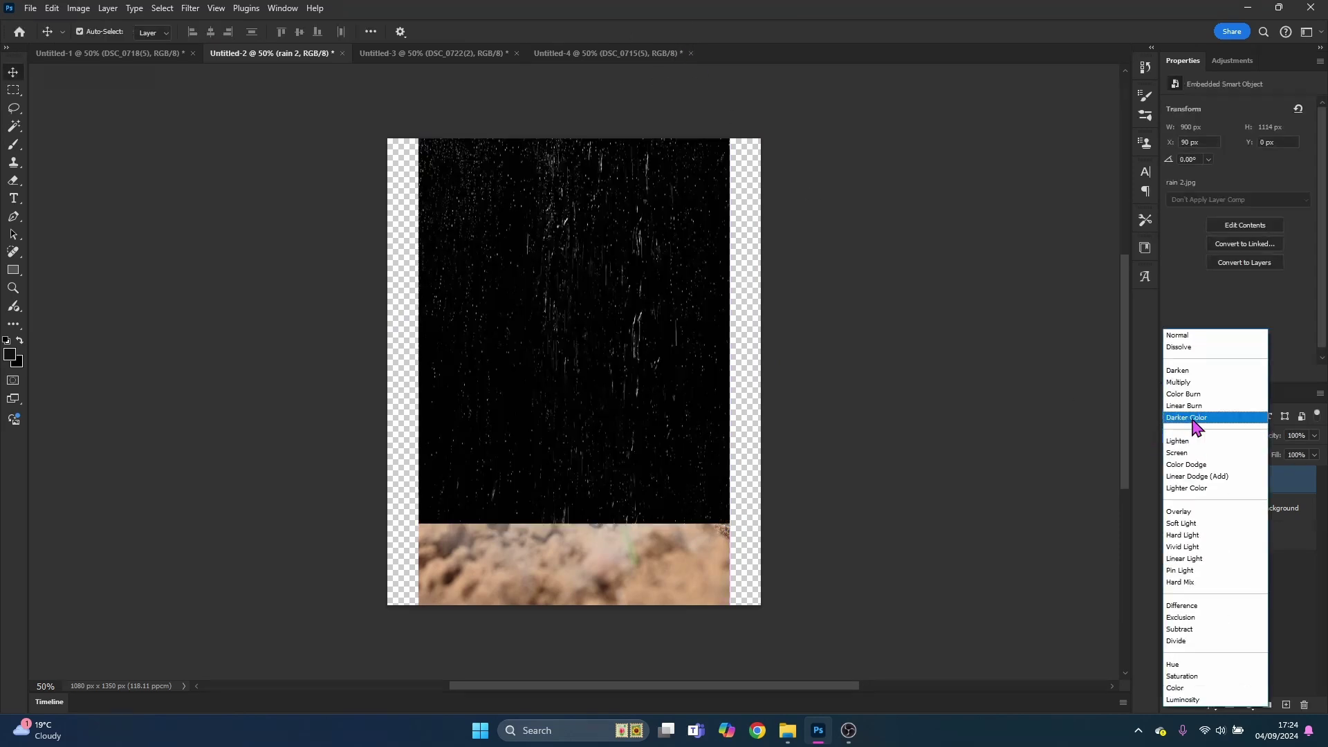
{"action": "left_click", "coordinate": [1207, 453]}
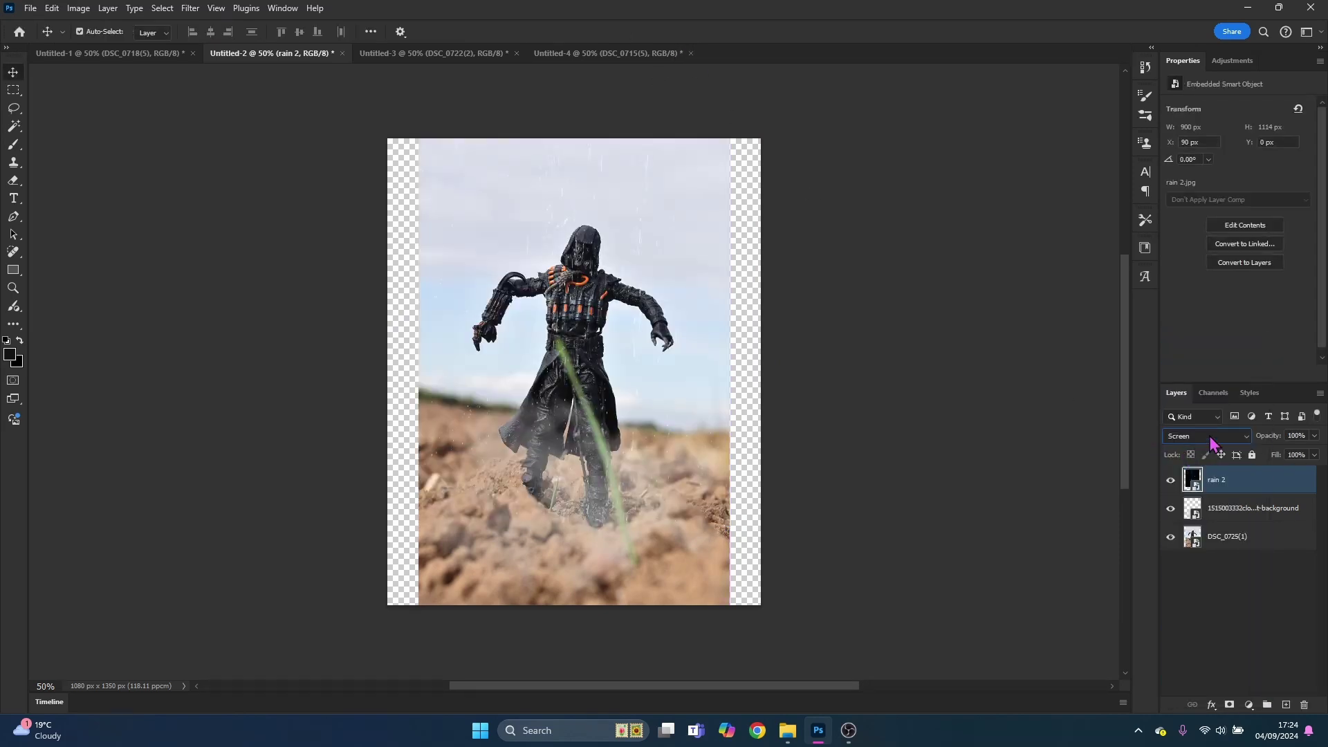
{"action": "left_click", "coordinate": [1315, 437]}
{"action": "left_click", "coordinate": [1276, 454]}
Merge the rain, smoke and figure layers into a single layer.
{"action": "left_click", "coordinate": [1270, 538], "text": "ctrl"}
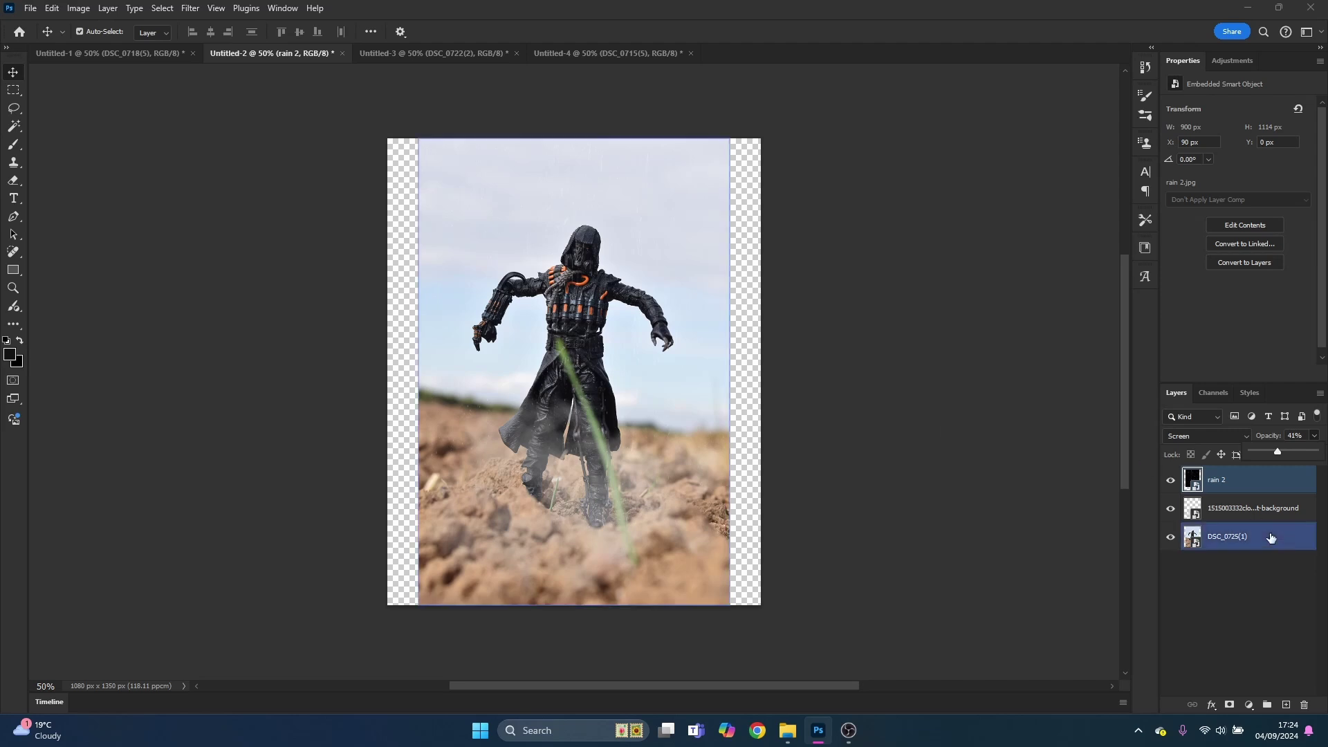
{"action": "right_click", "coordinate": [1266, 539]}
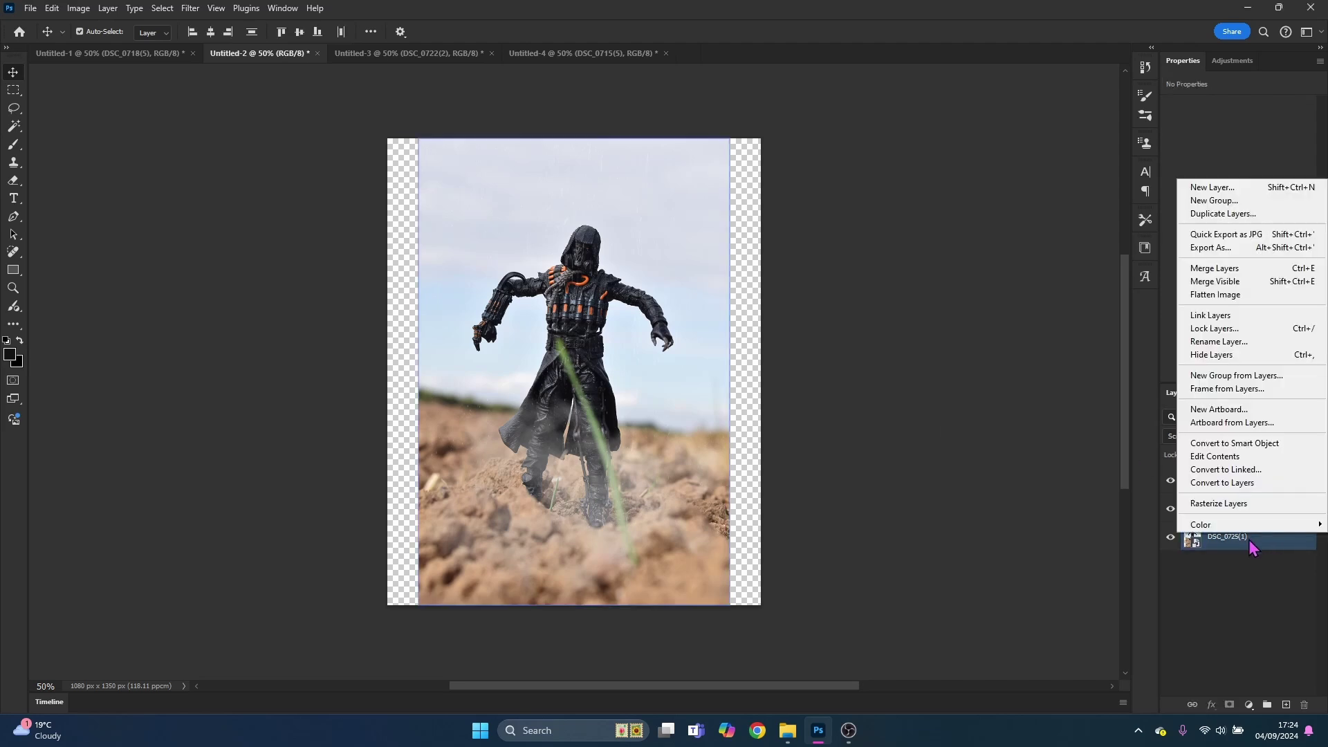
{"action": "left_click", "coordinate": [1212, 276]}
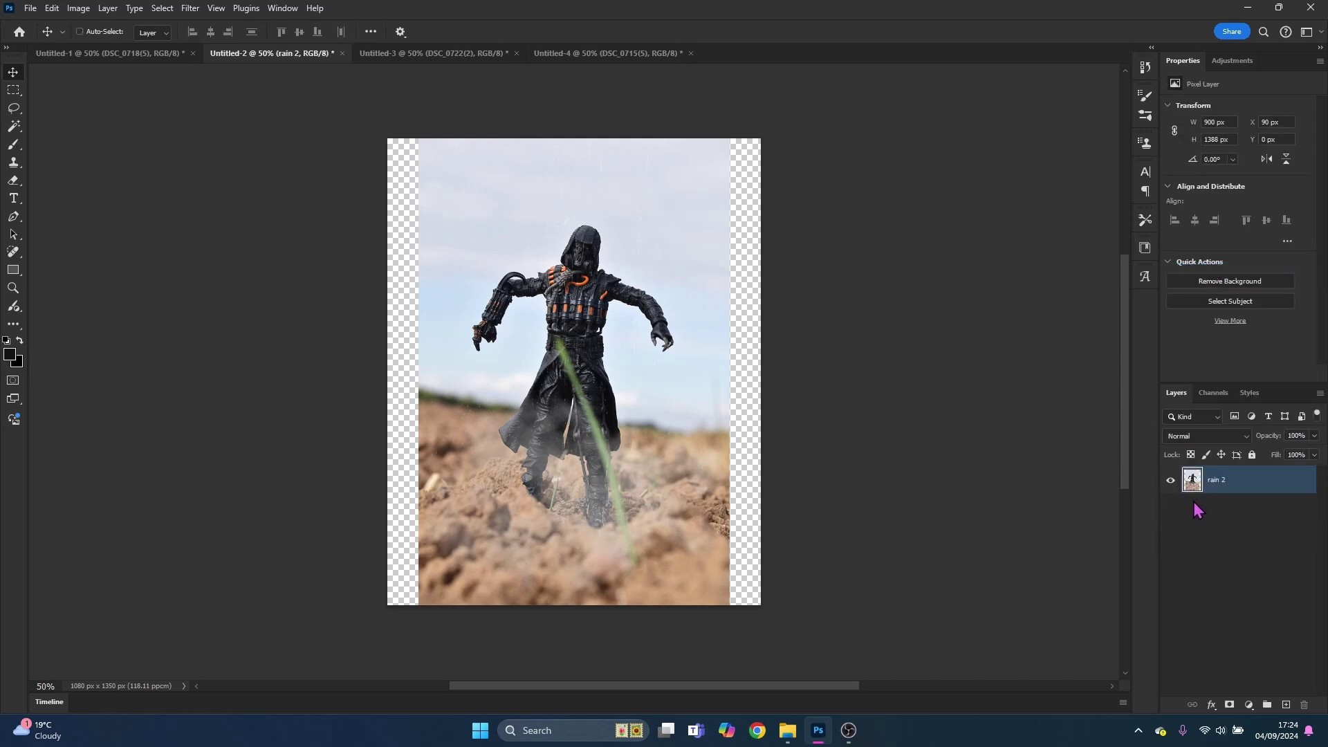
Duplicate the merged rain 2 layer and enlarge the original below to cover the canvas.
{"action": "key", "text": "ctrl+j"}
{"action": "left_click", "coordinate": [1216, 508]}
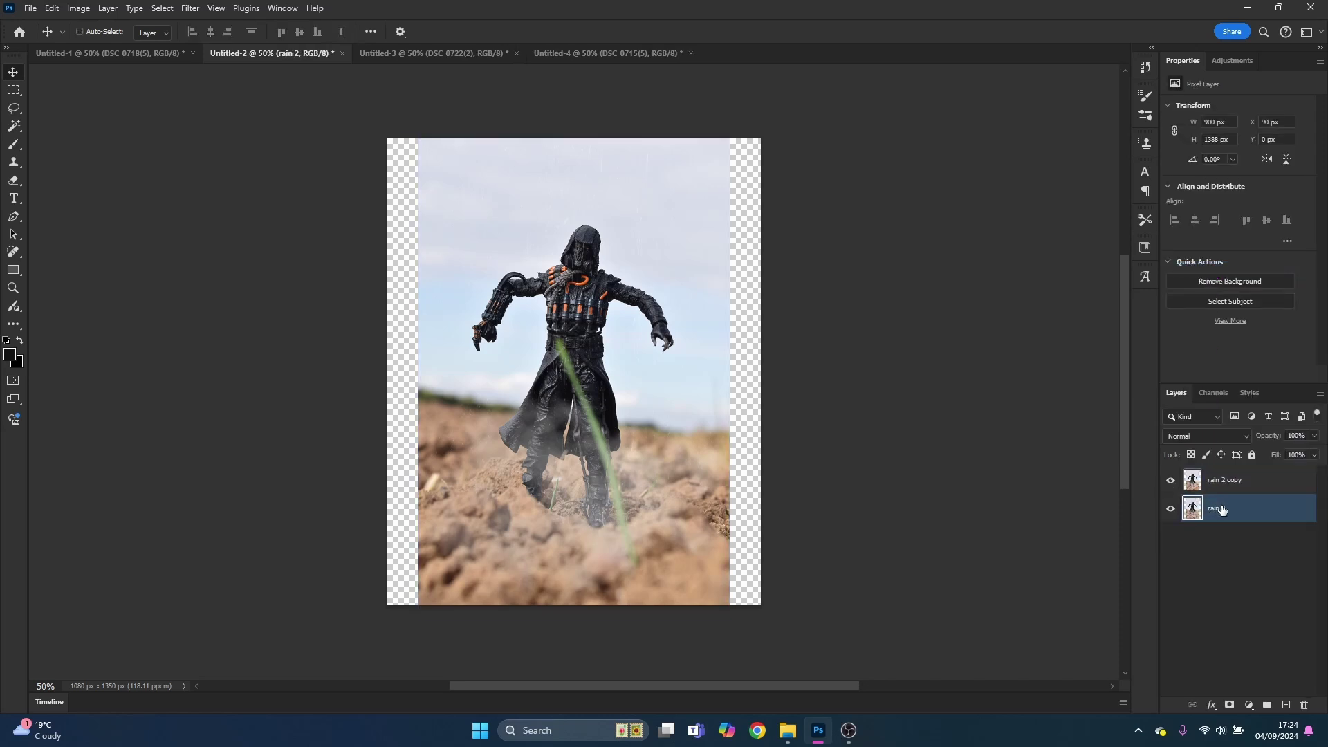
{"action": "key", "text": "ctrl+t"}
{"action": "left_click_drag", "start_coordinate": [418, 139], "coordinate": [353, 80]}
{"action": "left_click_drag", "start_coordinate": [735, 625], "coordinate": [801, 679]}
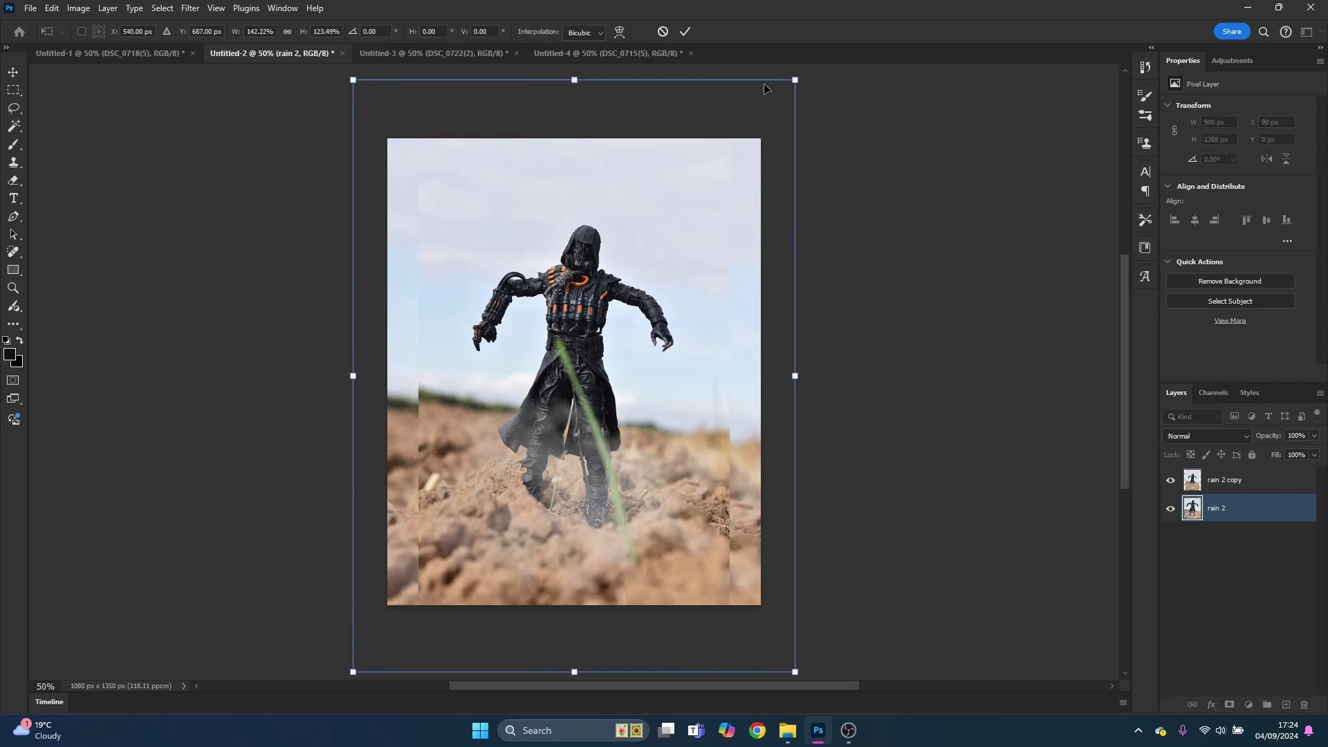
{"action": "left_click", "coordinate": [685, 31]}
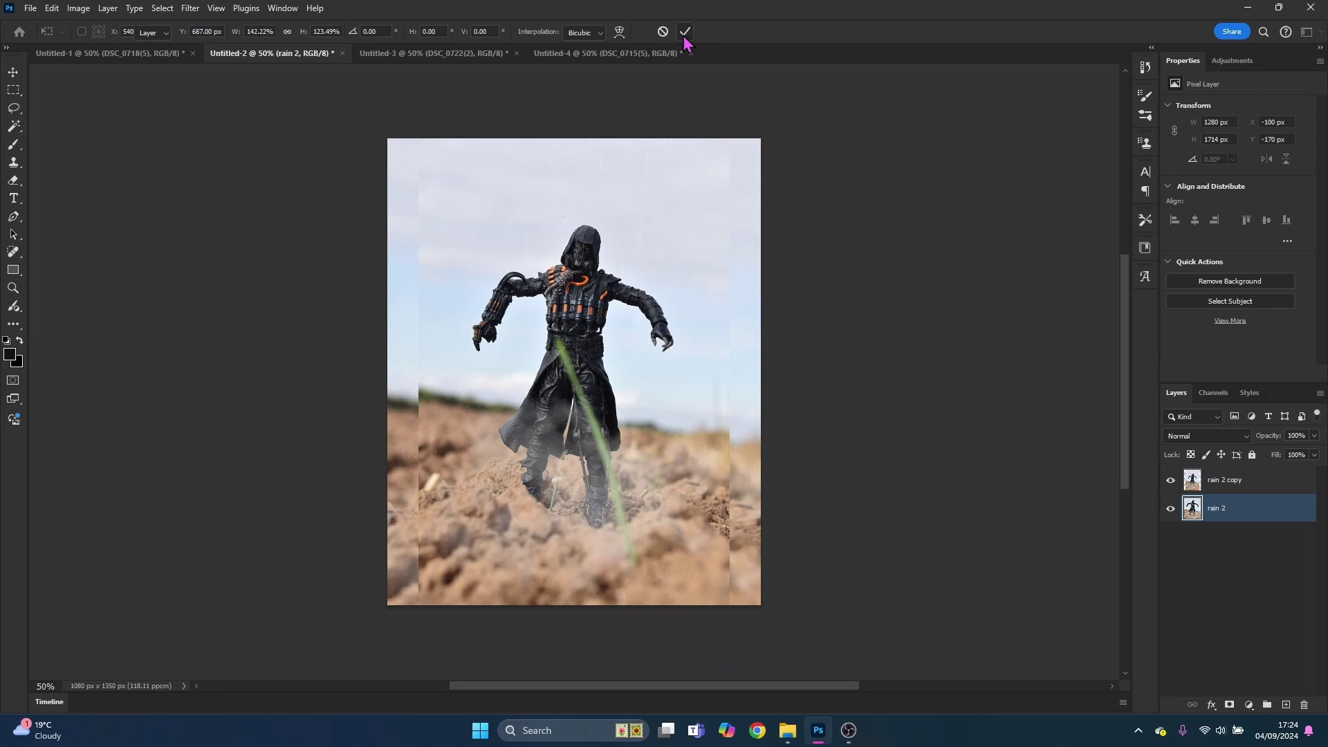
Apply a 7.4 px Gaussian Blur to the enlarged layer, then switch to Untitled-3.
{"action": "left_click", "coordinate": [191, 10]}
{"action": "mouse_move", "coordinate": [223, 177]}
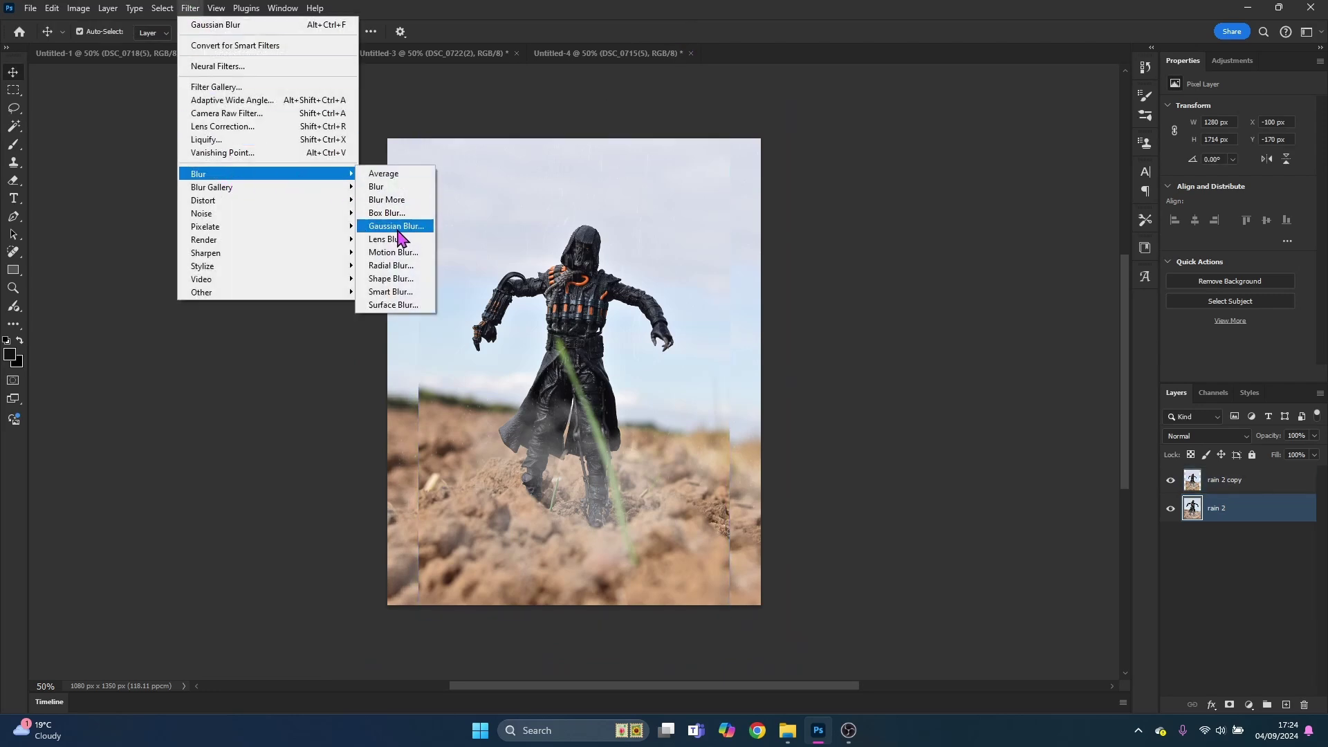
{"action": "left_click", "coordinate": [398, 230]}
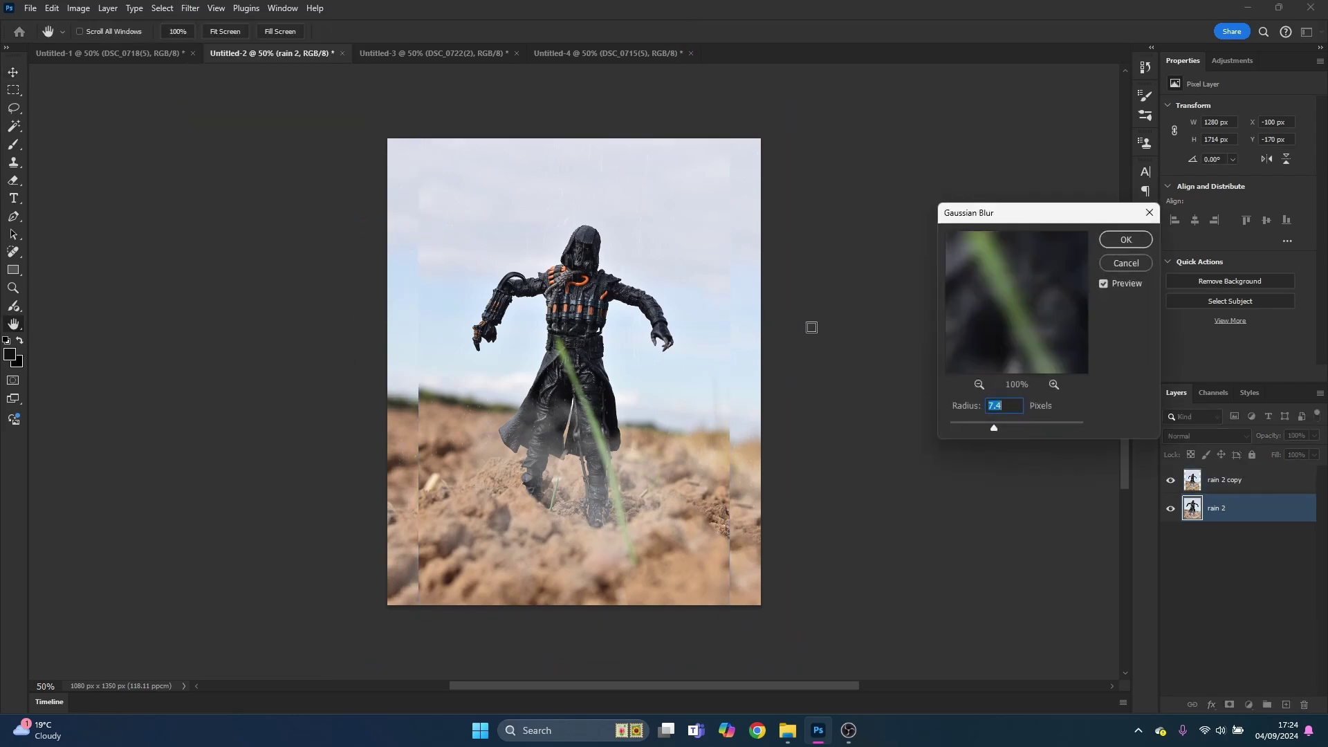
{"action": "left_click", "coordinate": [1125, 240]}
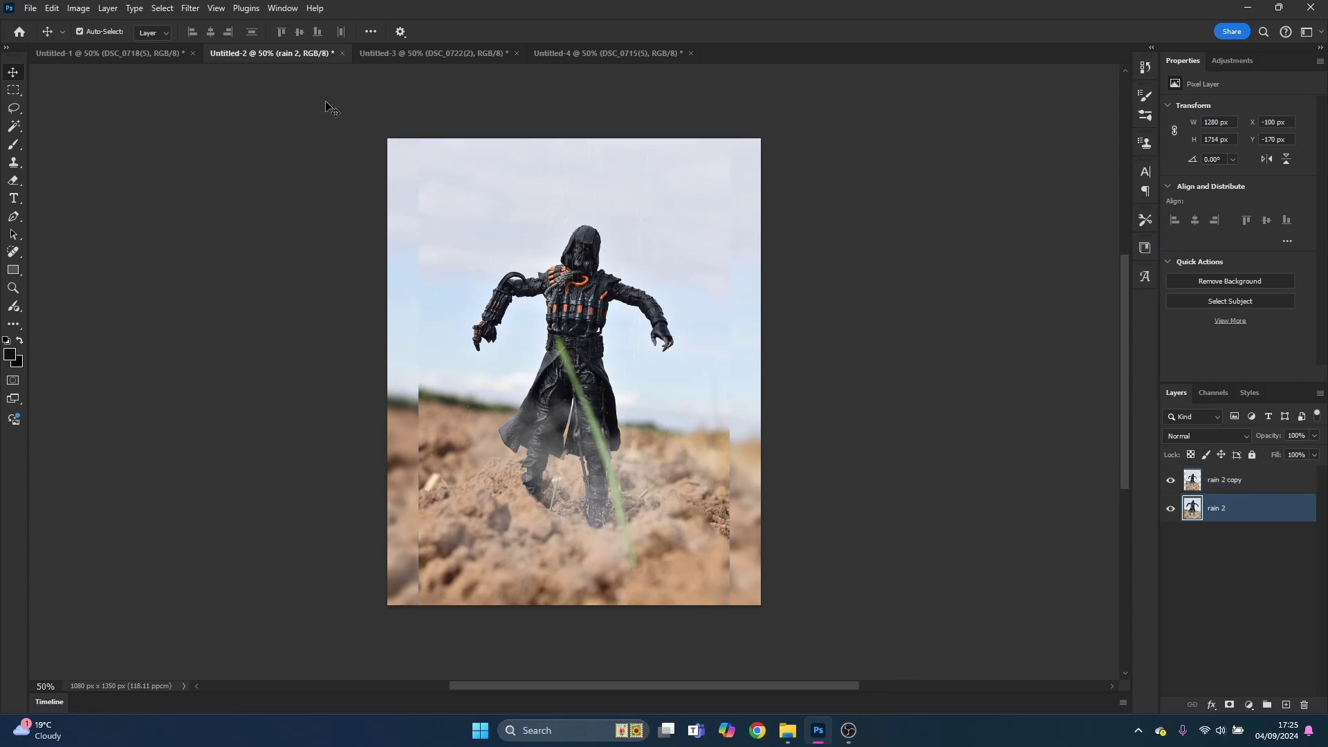
{"action": "left_click", "coordinate": [397, 51]}
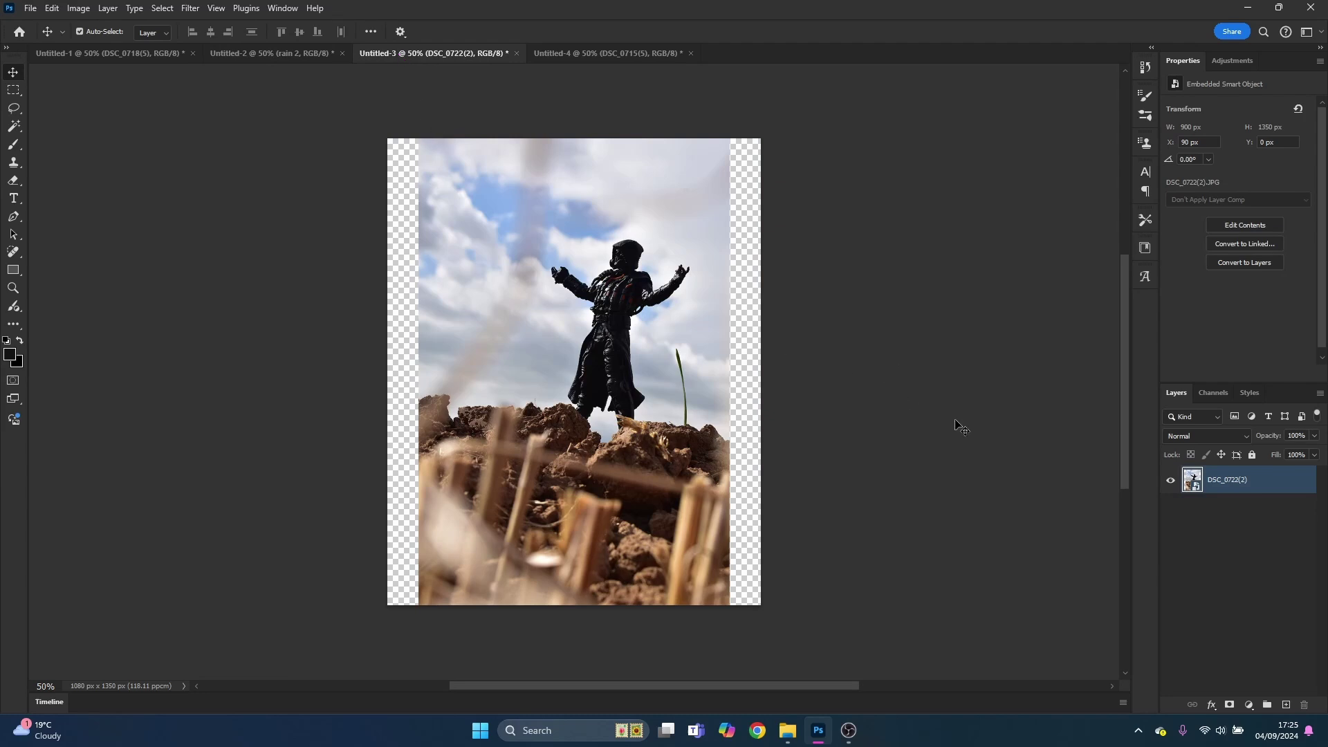
Duplicate DSC_0722(2) and enlarge the original below past all canvas edges.
{"action": "key", "text": "ctrl+j"}
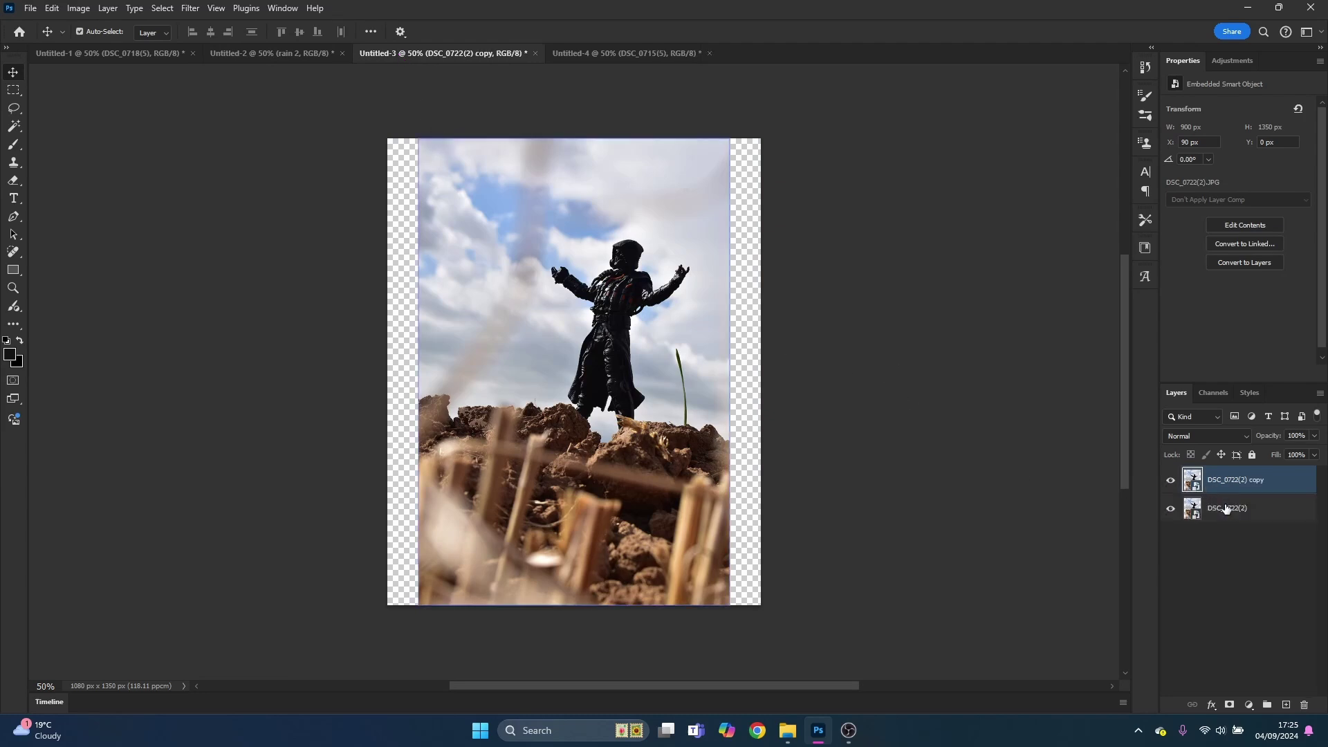
{"action": "left_click", "coordinate": [1197, 509]}
{"action": "key", "text": "ctrl+t"}
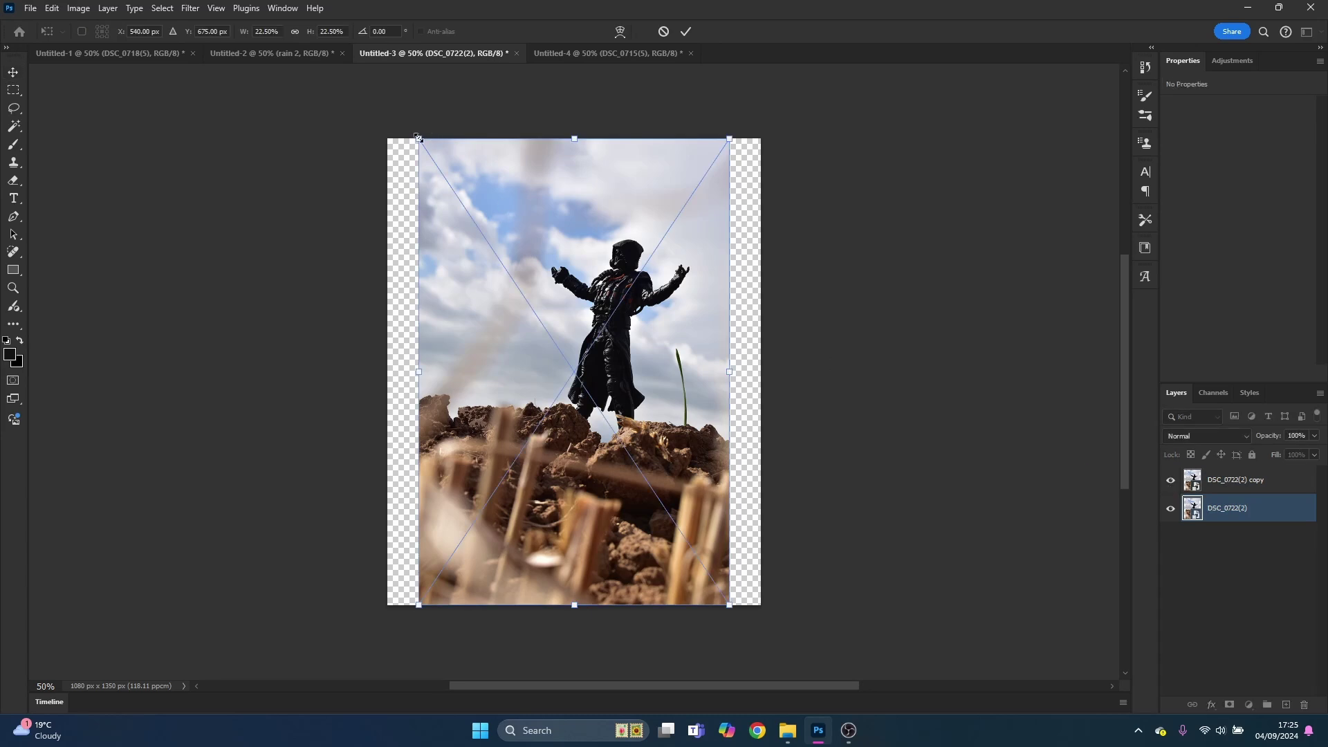
{"action": "left_click_drag", "start_coordinate": [419, 139], "coordinate": [355, 84]}
{"action": "scroll", "coordinate": [695, 277], "scroll_direction": "down", "scroll_amount": 2}
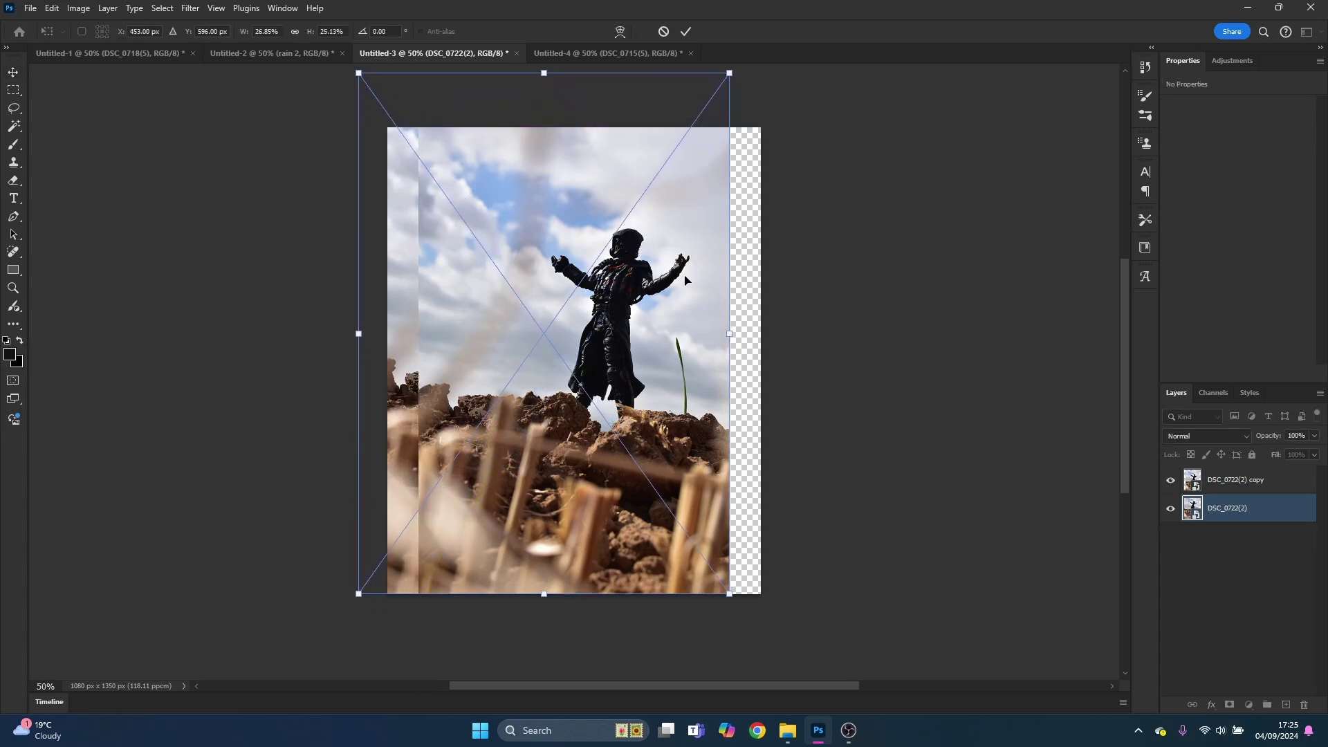
{"action": "left_click_drag", "start_coordinate": [730, 573], "coordinate": [788, 642]}
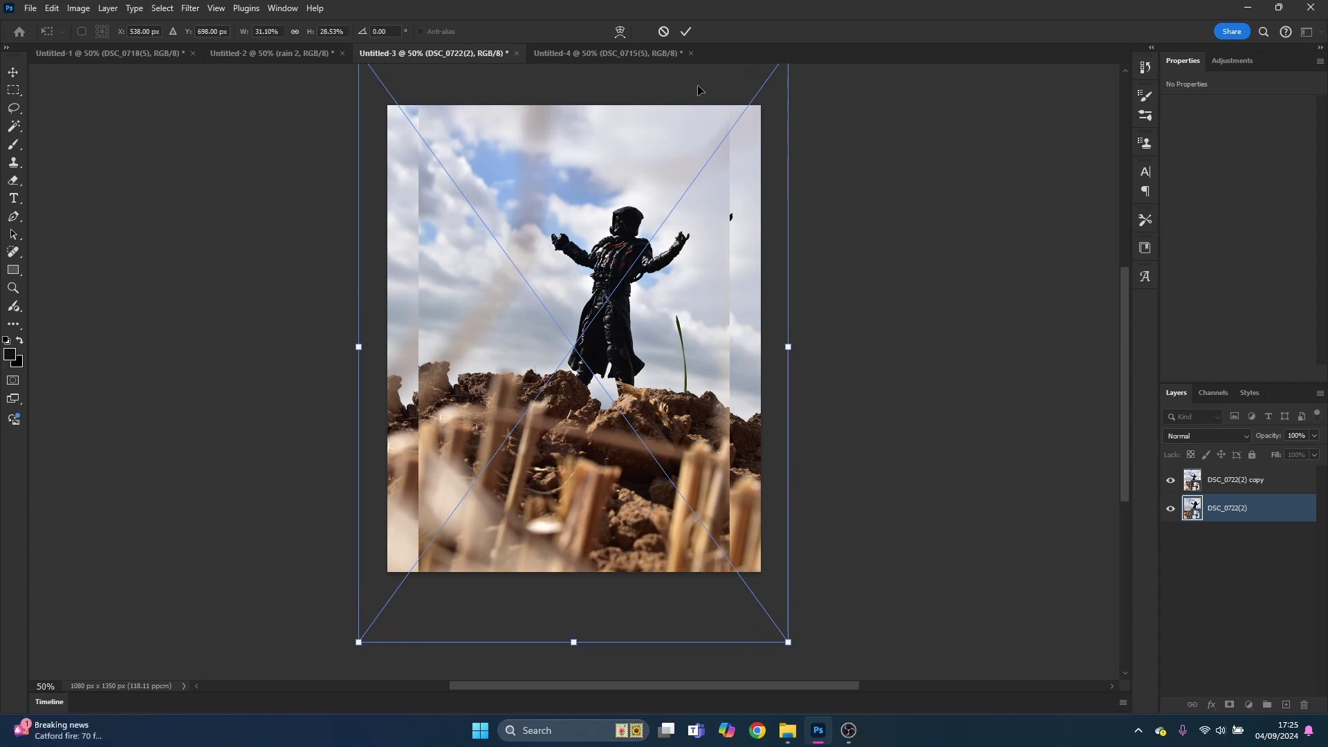
{"action": "left_click", "coordinate": [686, 31]}
Apply a 7.4 px Gaussian Blur to the enlarged layer, then switch to Untitled-4.
{"action": "left_click", "coordinate": [191, 14]}
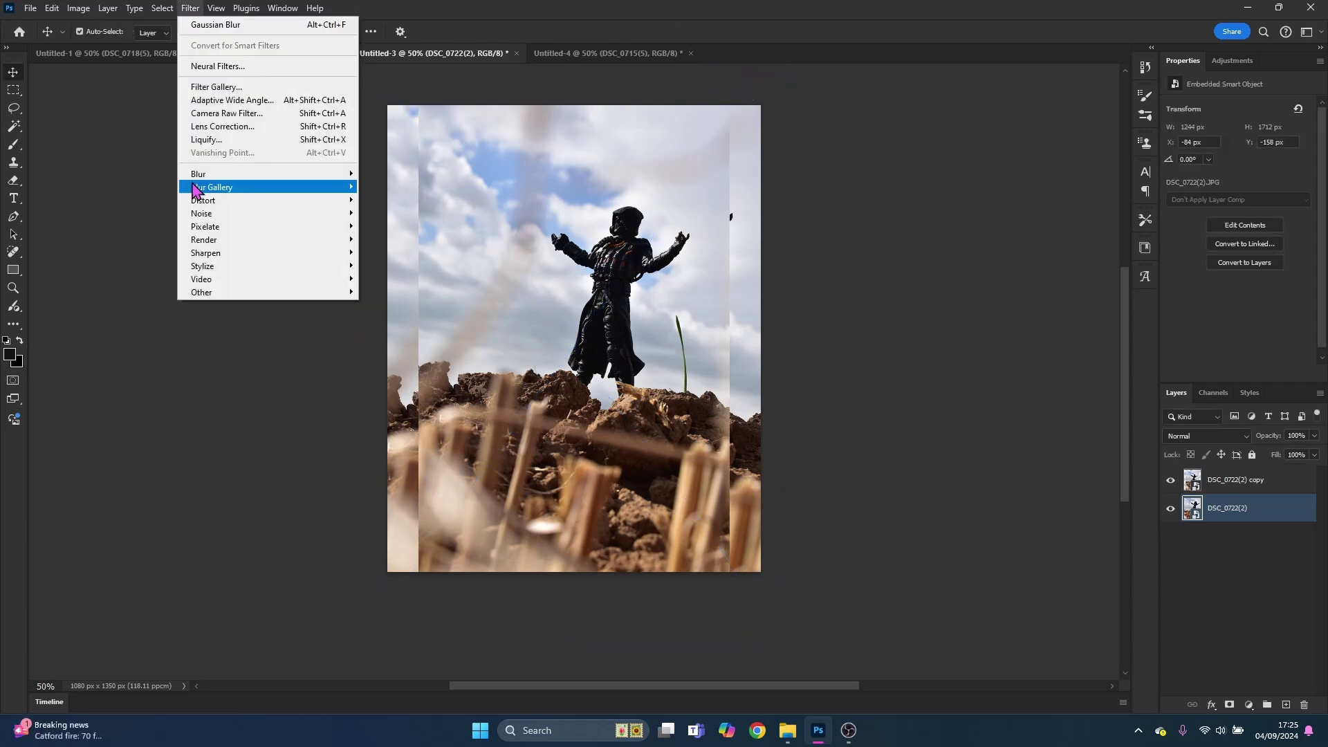
{"action": "mouse_move", "coordinate": [215, 174]}
{"action": "left_click", "coordinate": [418, 232]}
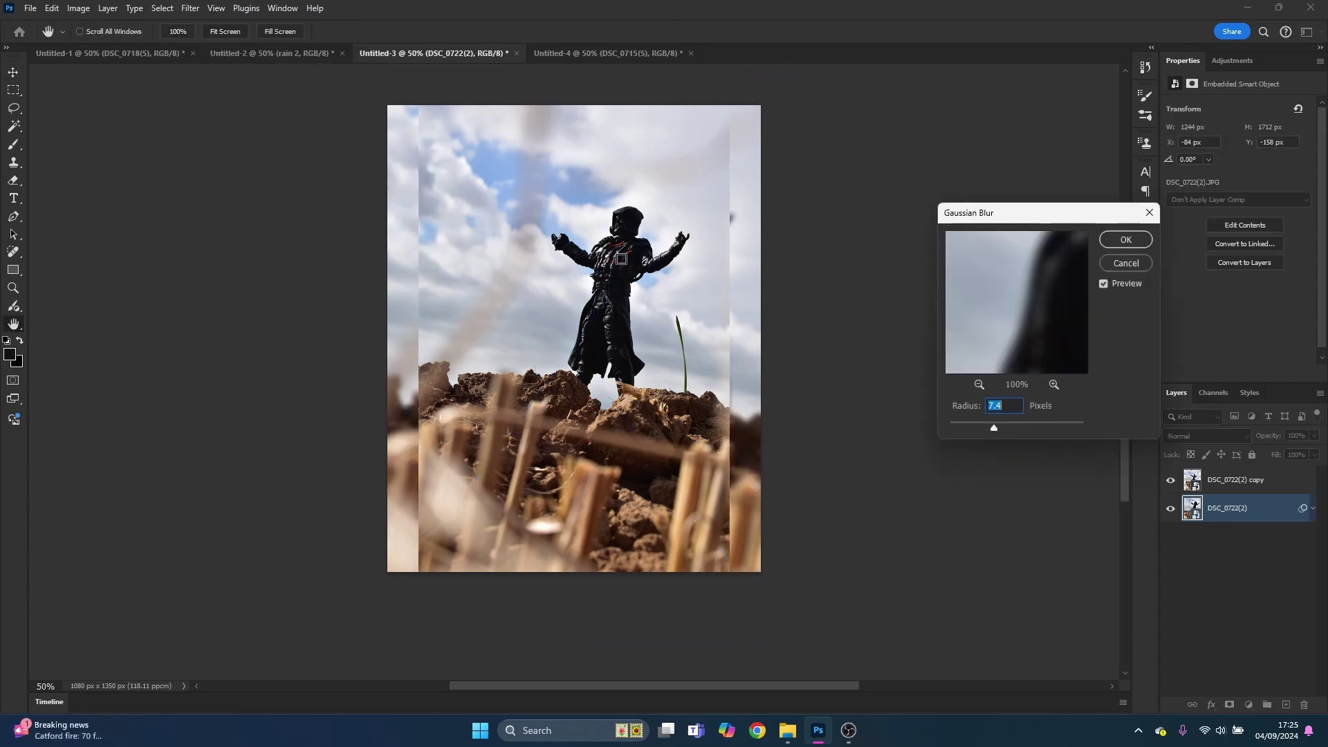
{"action": "left_click", "coordinate": [1124, 240]}
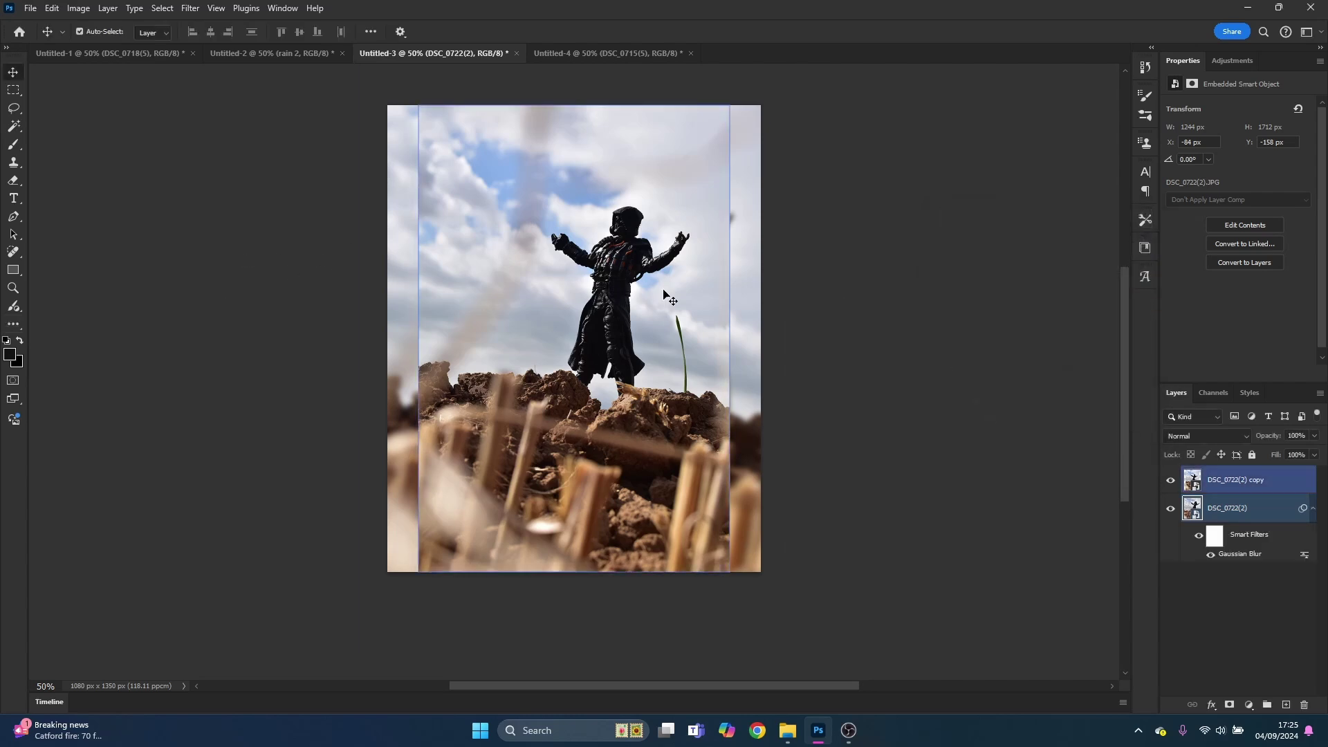
{"action": "left_click", "coordinate": [568, 54]}
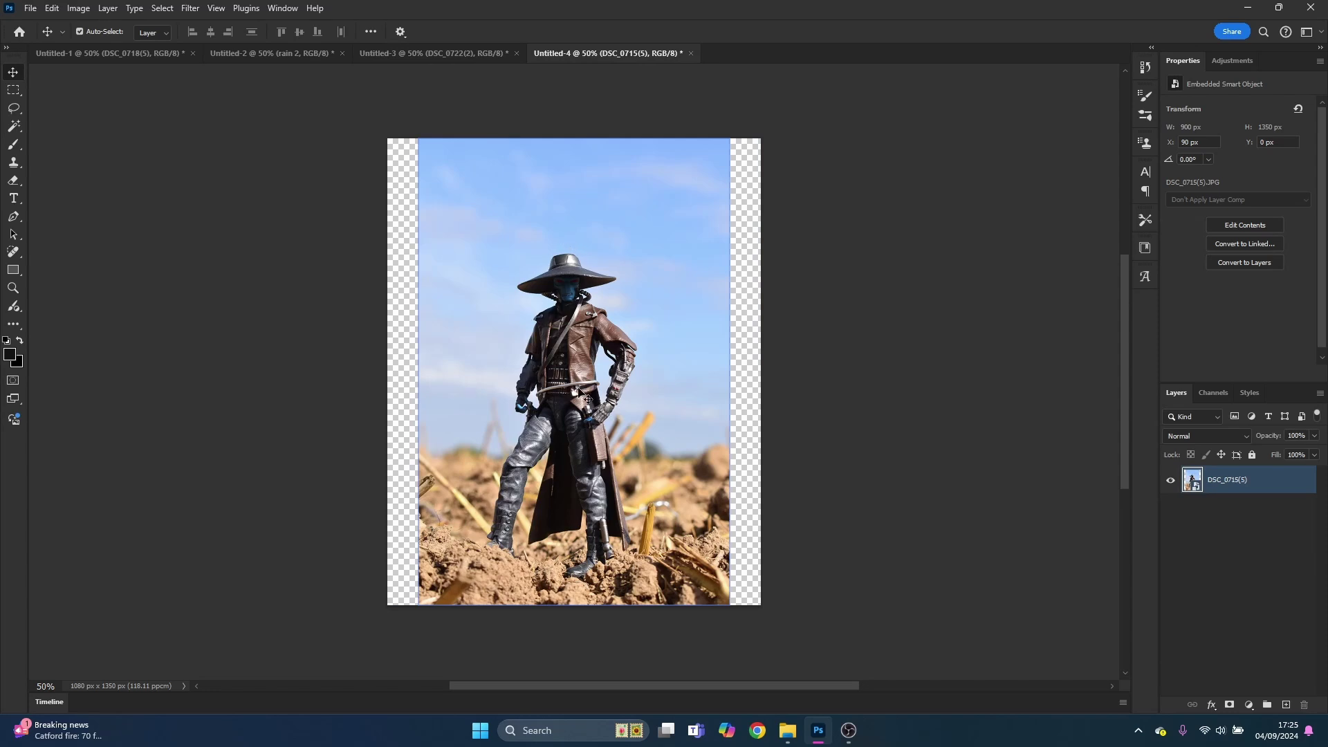
Rasterize DSC_0715(5) via the Spot Healing Brush and heal the two dark spots beside the corn stalk.
{"action": "left_click", "coordinate": [13, 253]}
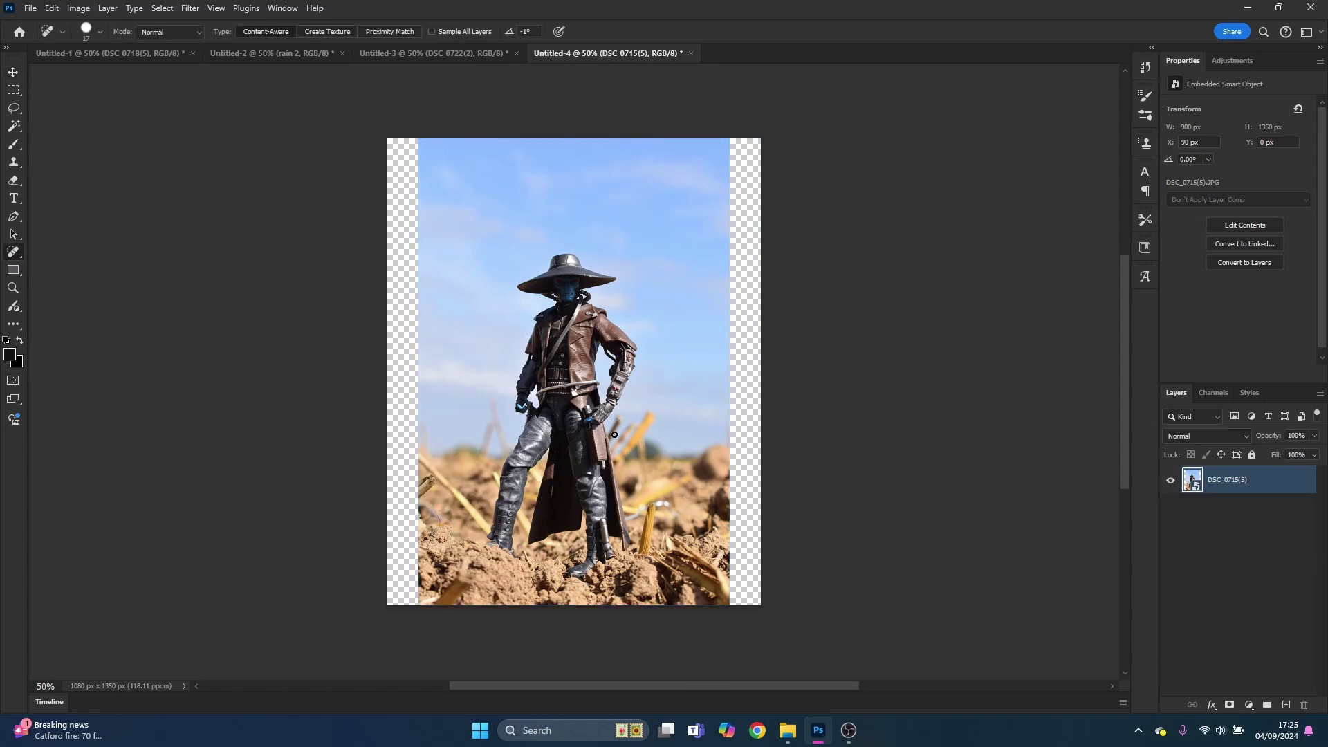
{"action": "left_click", "coordinate": [597, 384]}
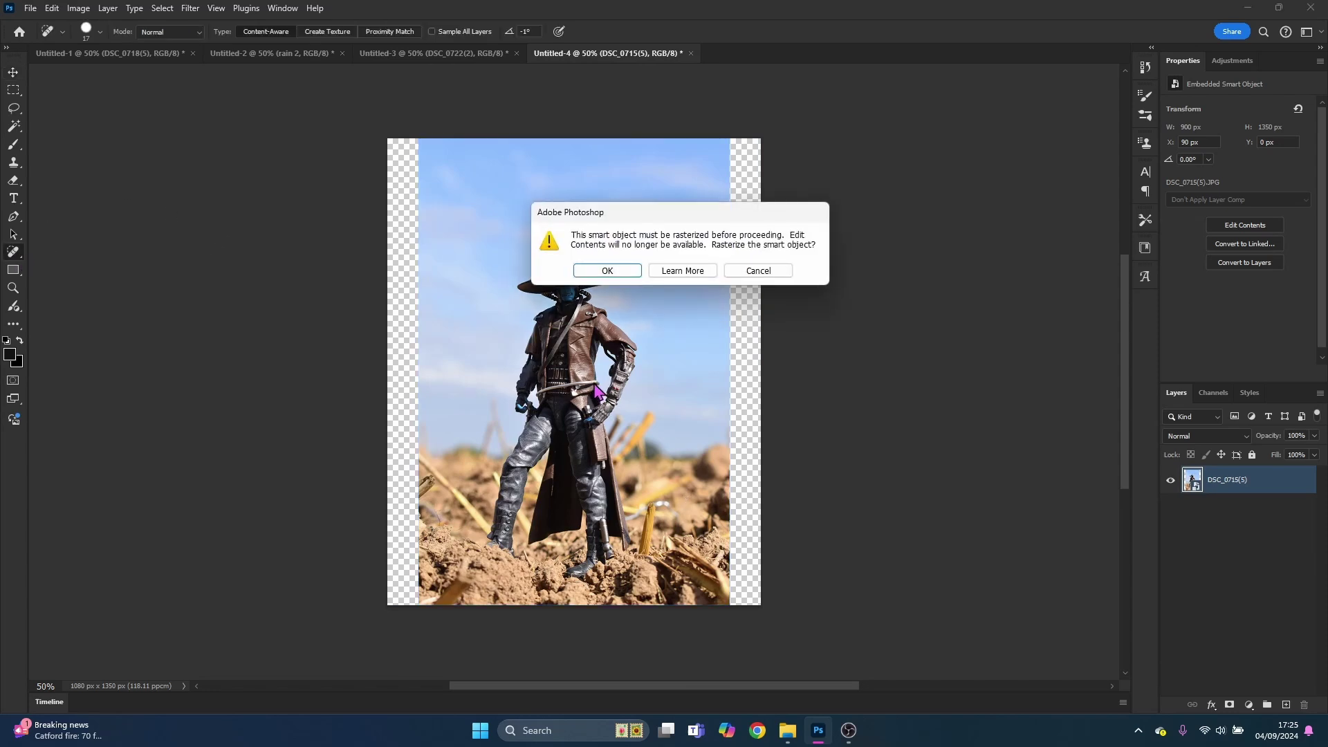
{"action": "left_click", "coordinate": [609, 271]}
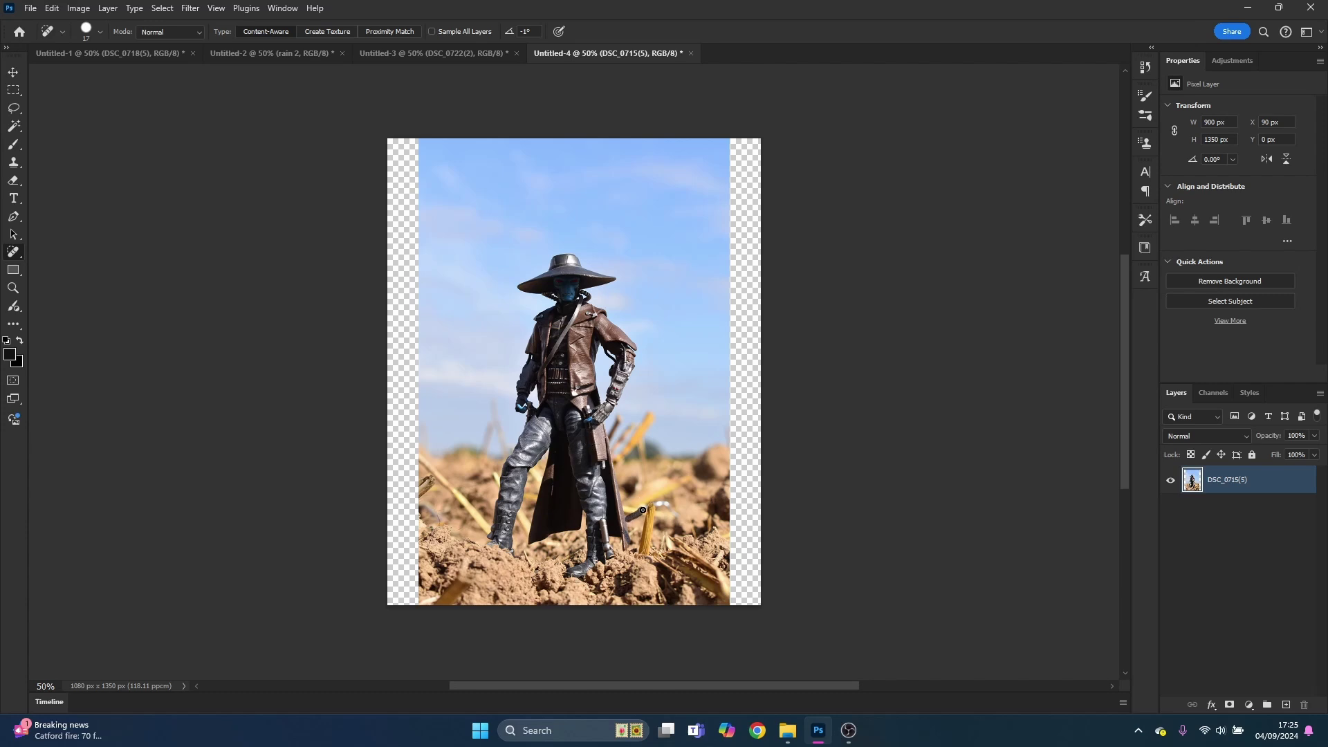
{"action": "left_click_drag", "start_coordinate": [643, 511], "coordinate": [646, 508]}
{"action": "left_click_drag", "start_coordinate": [677, 514], "coordinate": [675, 513]}
Duplicate the figure layer and enlarge the lower layer past all canvas edges.
{"action": "key", "text": "ctrl+j"}
{"action": "key", "text": "ctrl+t"}
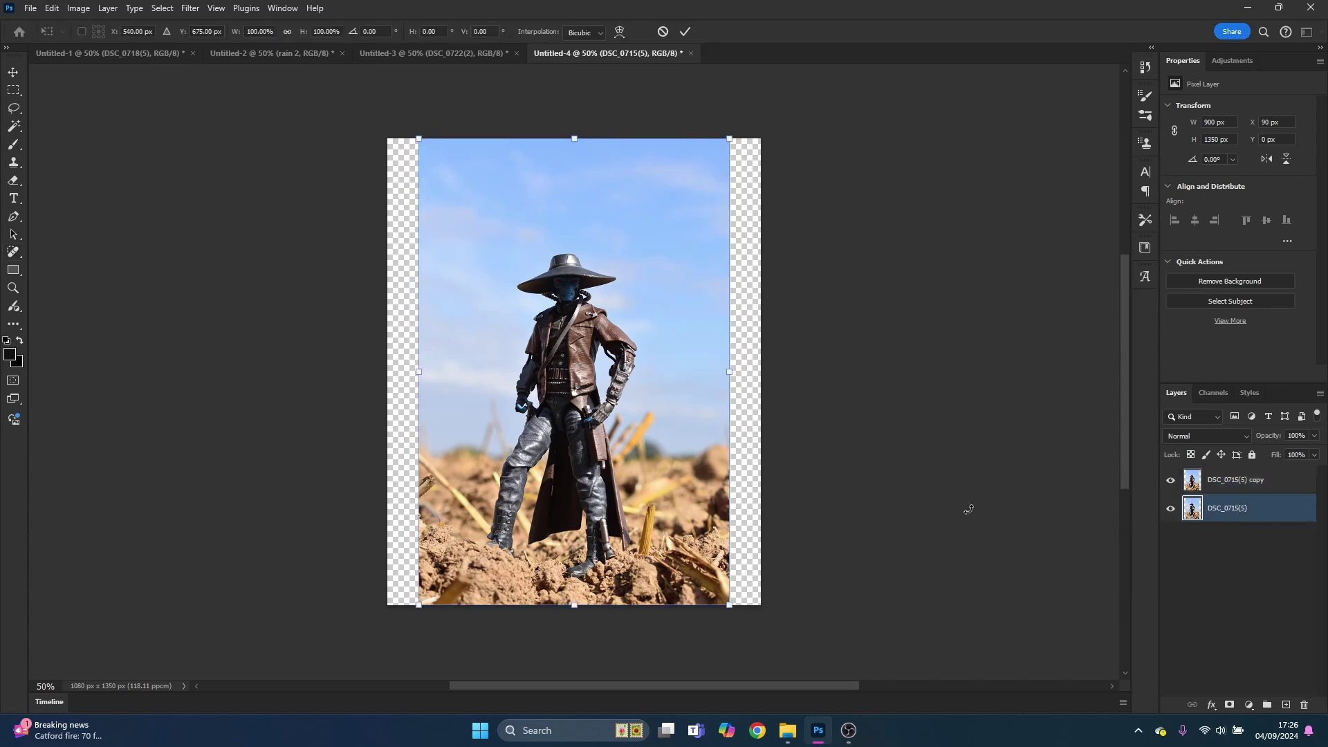
{"action": "left_click_drag", "start_coordinate": [419, 139], "coordinate": [358, 86]}
{"action": "left_click_drag", "start_coordinate": [720, 607], "coordinate": [786, 673]}
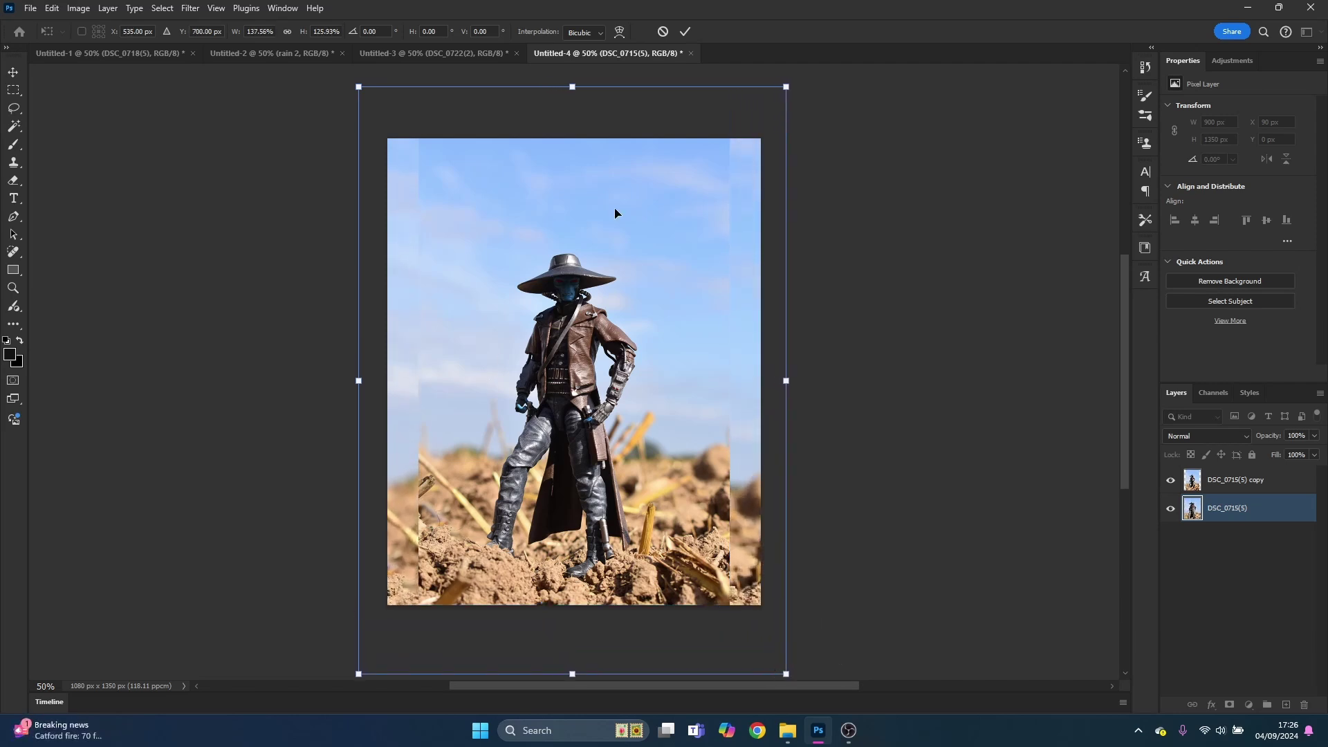
{"action": "left_click", "coordinate": [685, 31]}
Gaussian blur the enlarged layer and make the DSC_0715(5) copy layer active.
{"action": "left_click", "coordinate": [190, 8]}
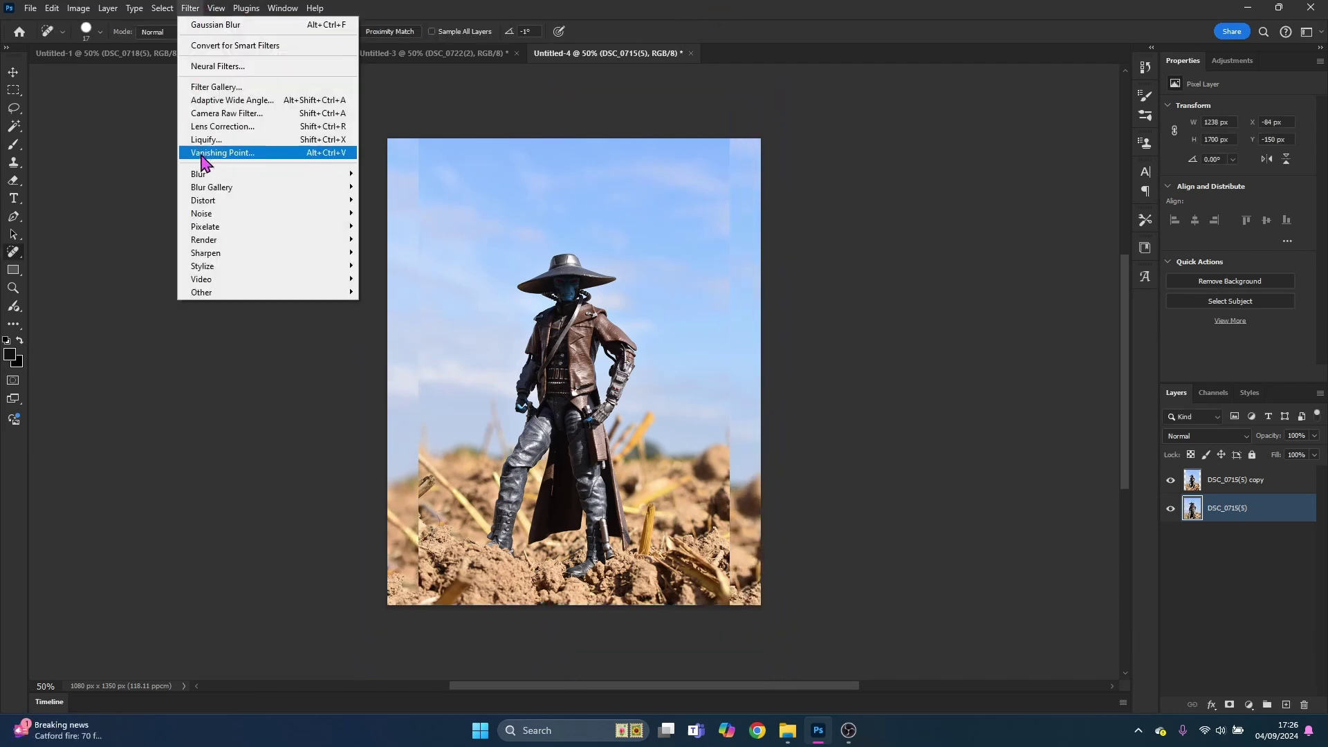
{"action": "mouse_move", "coordinate": [211, 175]}
{"action": "left_click", "coordinate": [392, 229]}
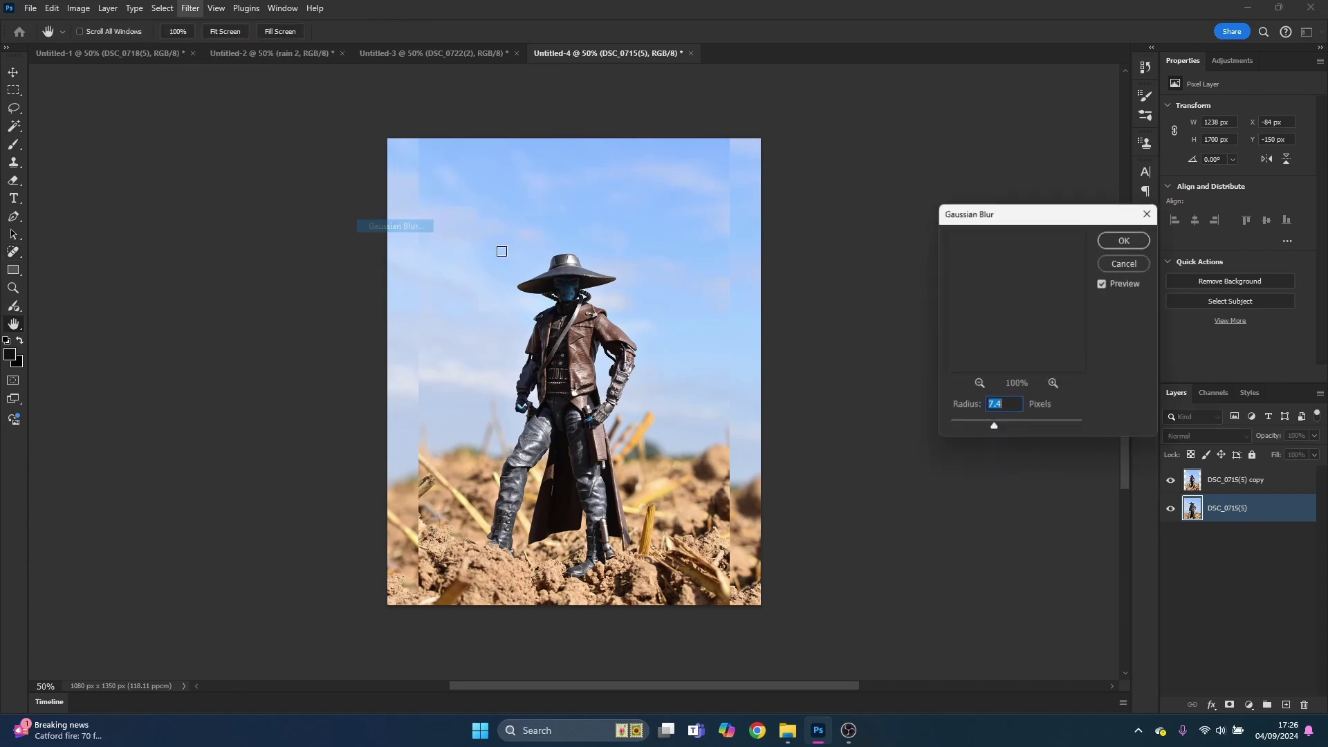
{"action": "left_click", "coordinate": [1124, 241]}
{"action": "key", "text": "j"}
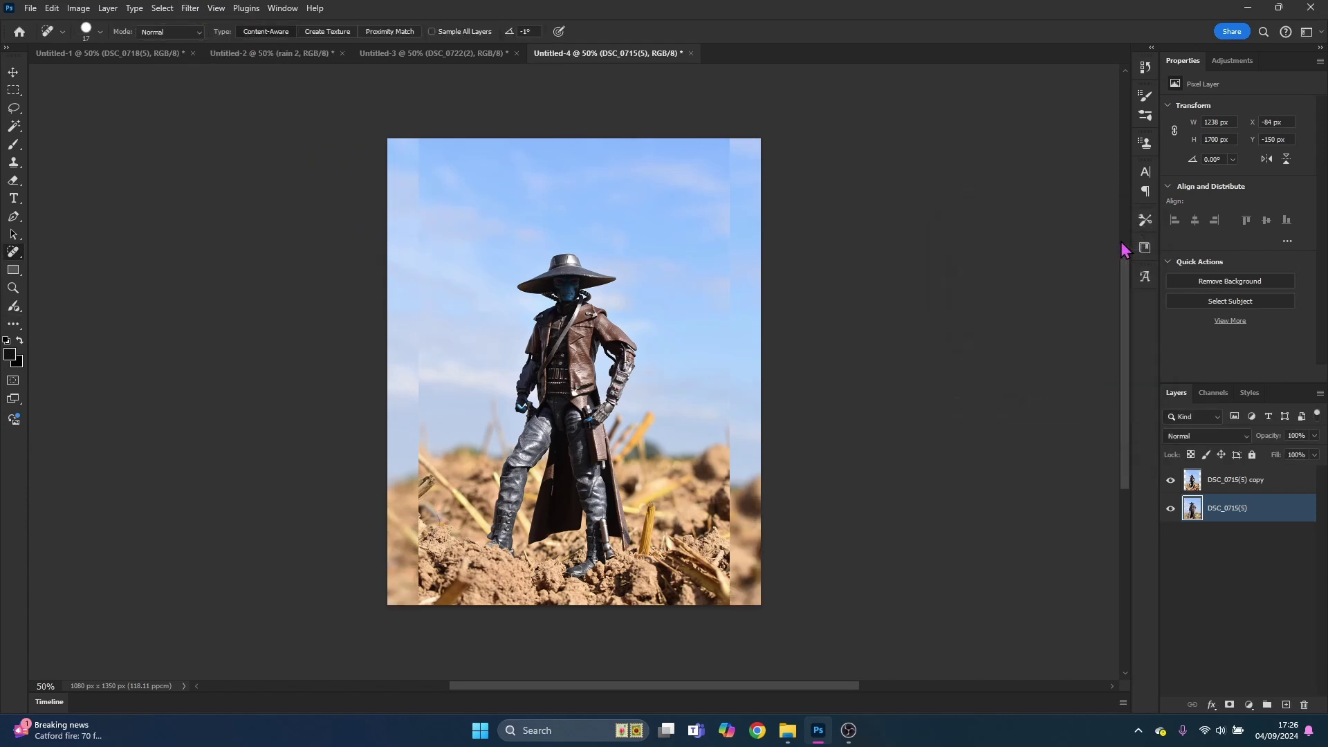
{"action": "left_click", "coordinate": [1274, 482]}
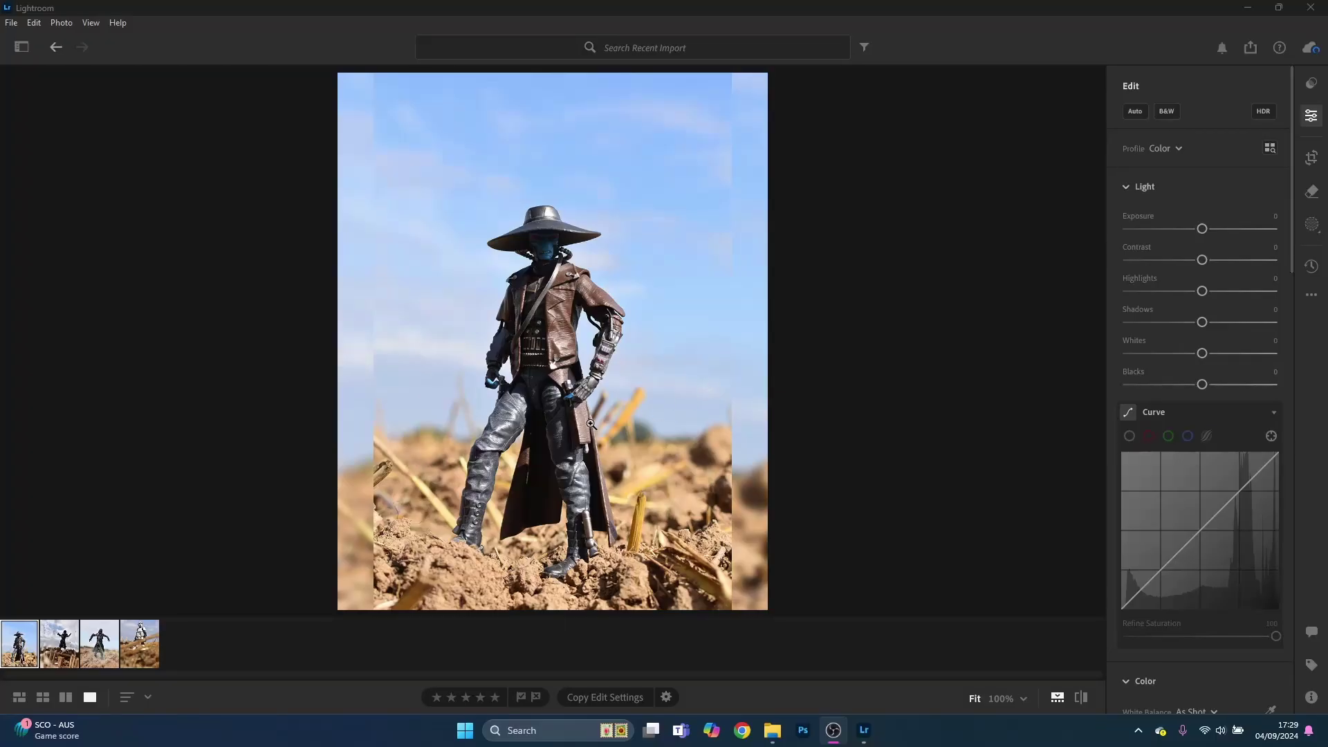
In Lightroom, lower the wide-hat figure photo's exposure slightly.
{"action": "left_click", "coordinate": [180, 415]}
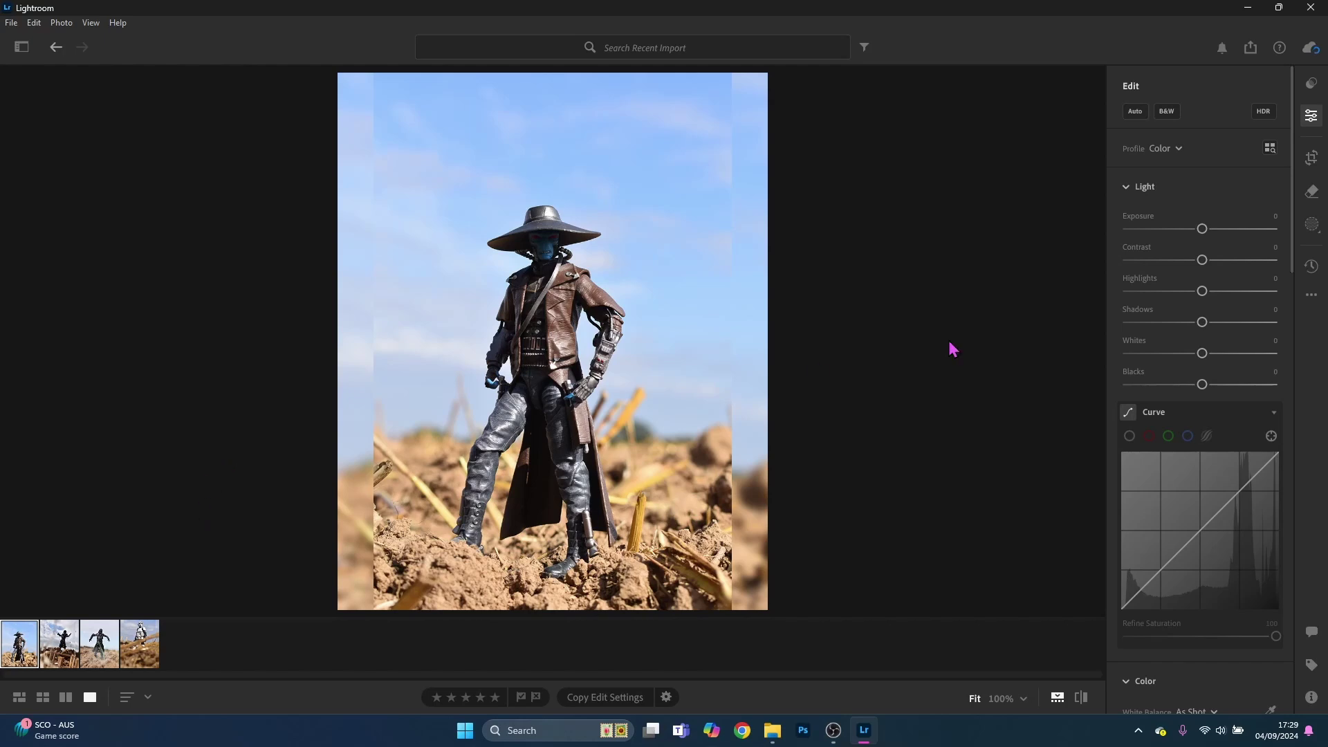
{"action": "left_click_drag", "start_coordinate": [1201, 228], "coordinate": [1208, 259]}
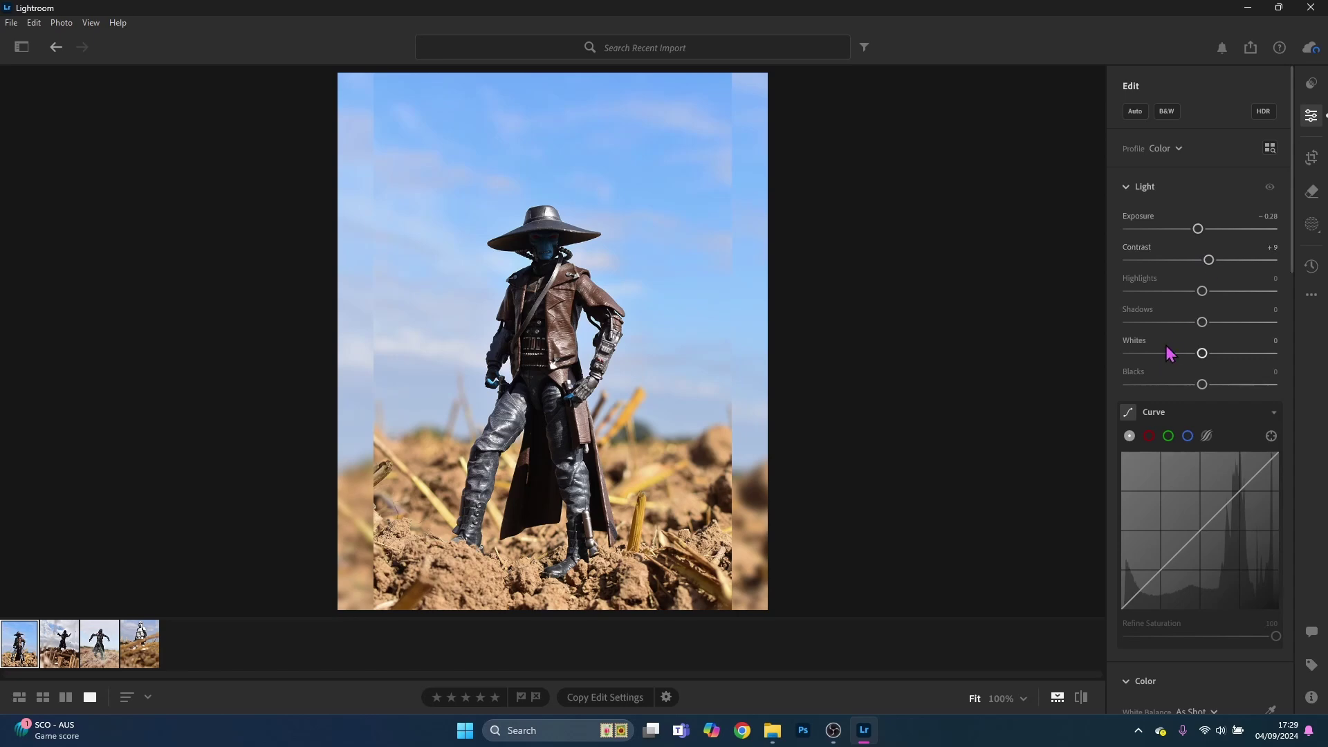
{"action": "scroll", "coordinate": [1174, 344], "scroll_direction": "down", "scroll_amount": 5}
{"action": "scroll", "coordinate": [1177, 415], "scroll_direction": "down", "scroll_amount": 3}
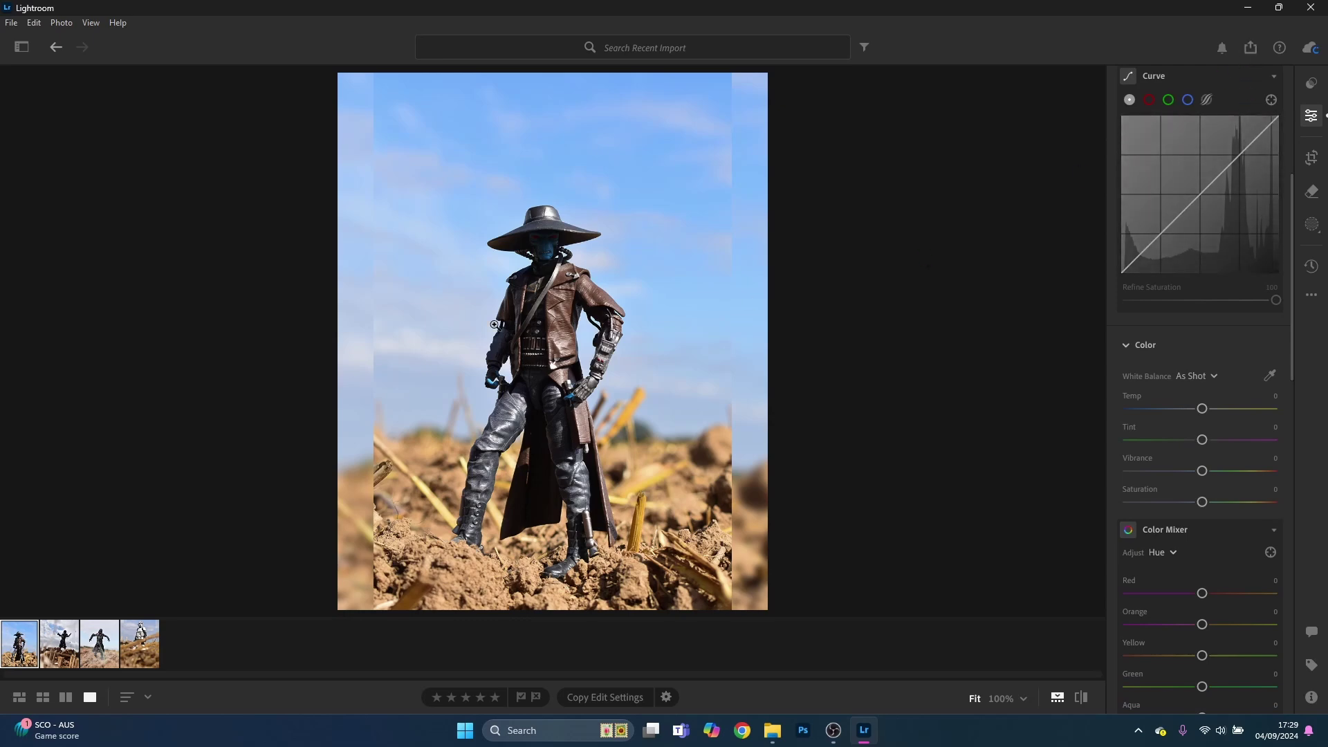
Lower the hooded figure photo's exposure to -0.14.
{"action": "left_click", "coordinate": [66, 633]}
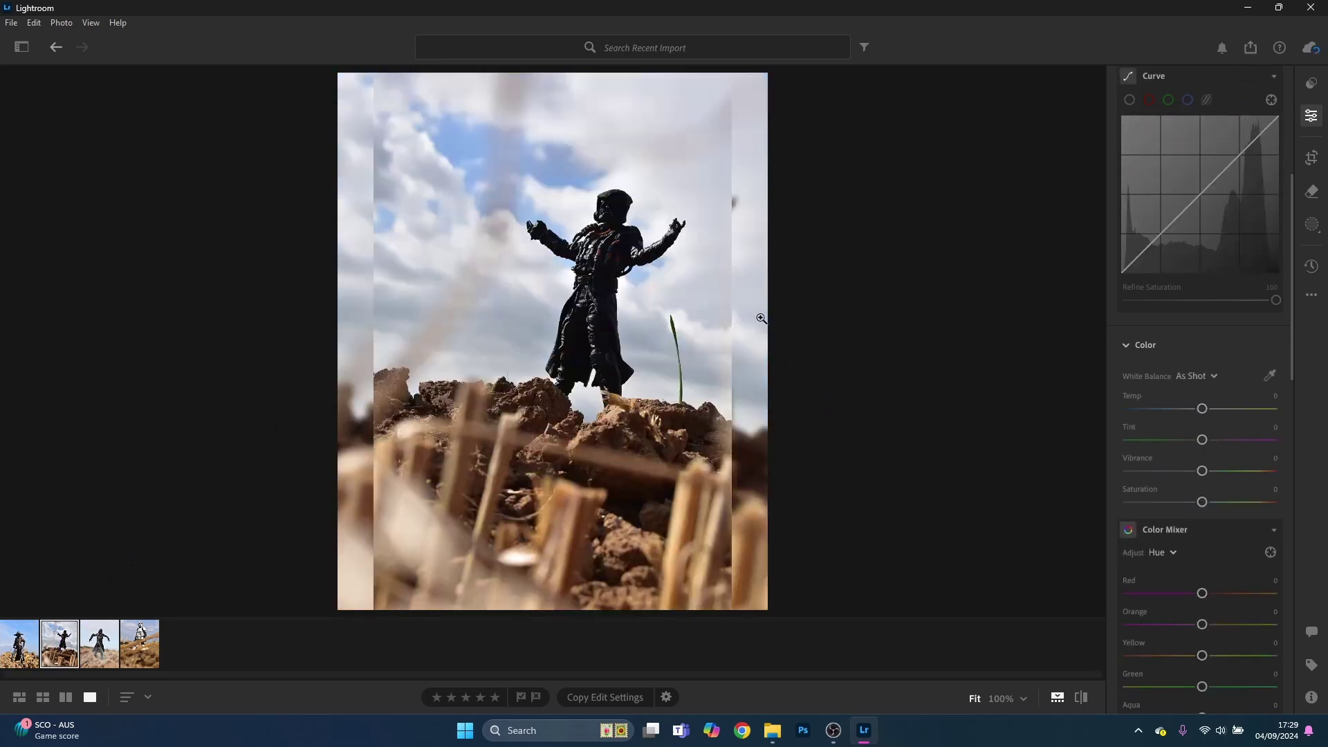
{"action": "scroll", "coordinate": [1180, 373], "scroll_direction": "up", "scroll_amount": 5}
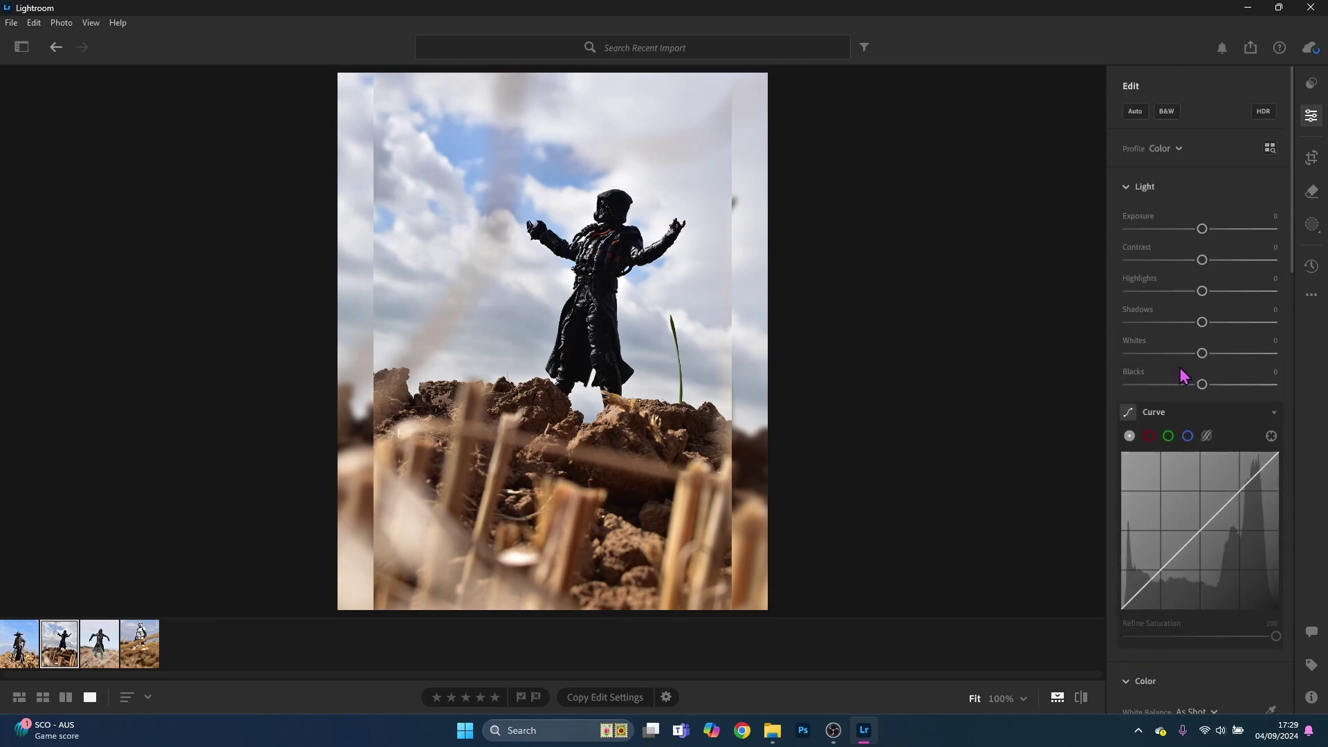
{"action": "left_click_drag", "start_coordinate": [1202, 233], "coordinate": [1199, 232]}
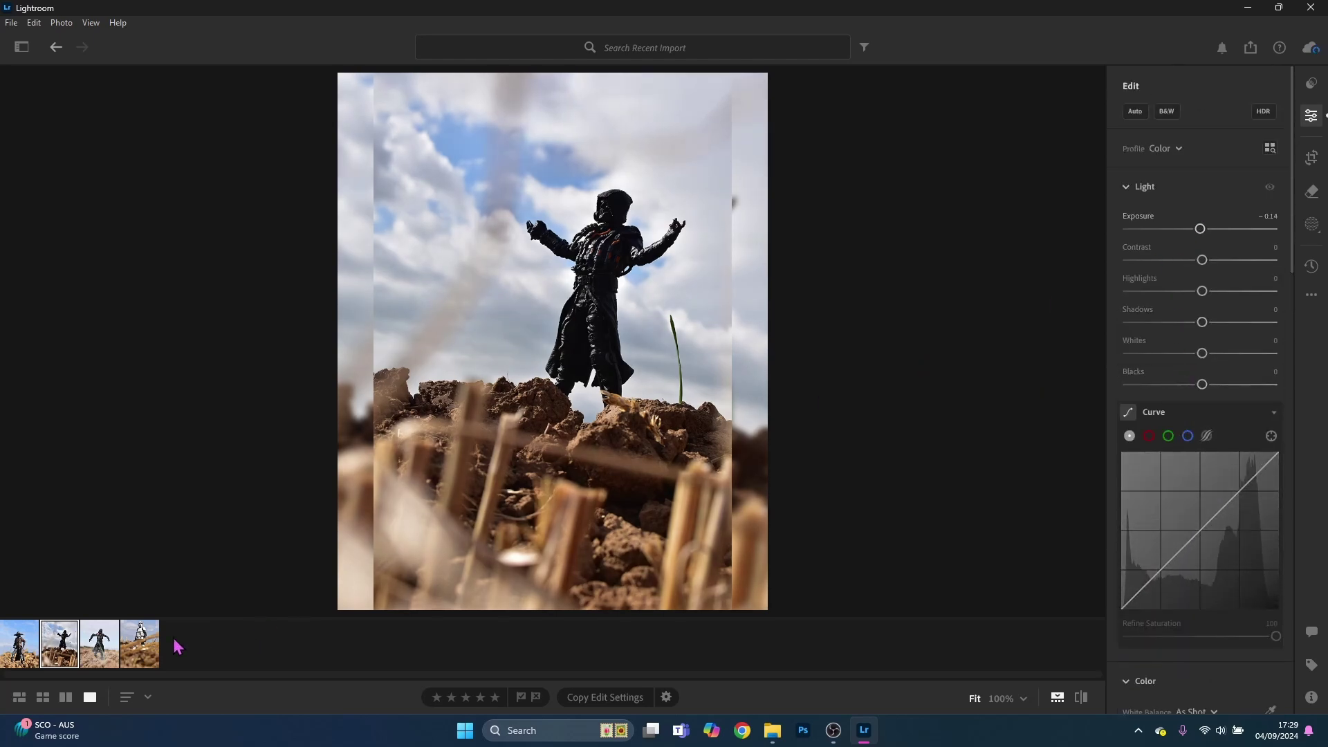
On the third, hooded figure photo, set exposure -0.23, contrast +14, shadows -10 and saturation -10.
{"action": "left_click", "coordinate": [101, 647]}
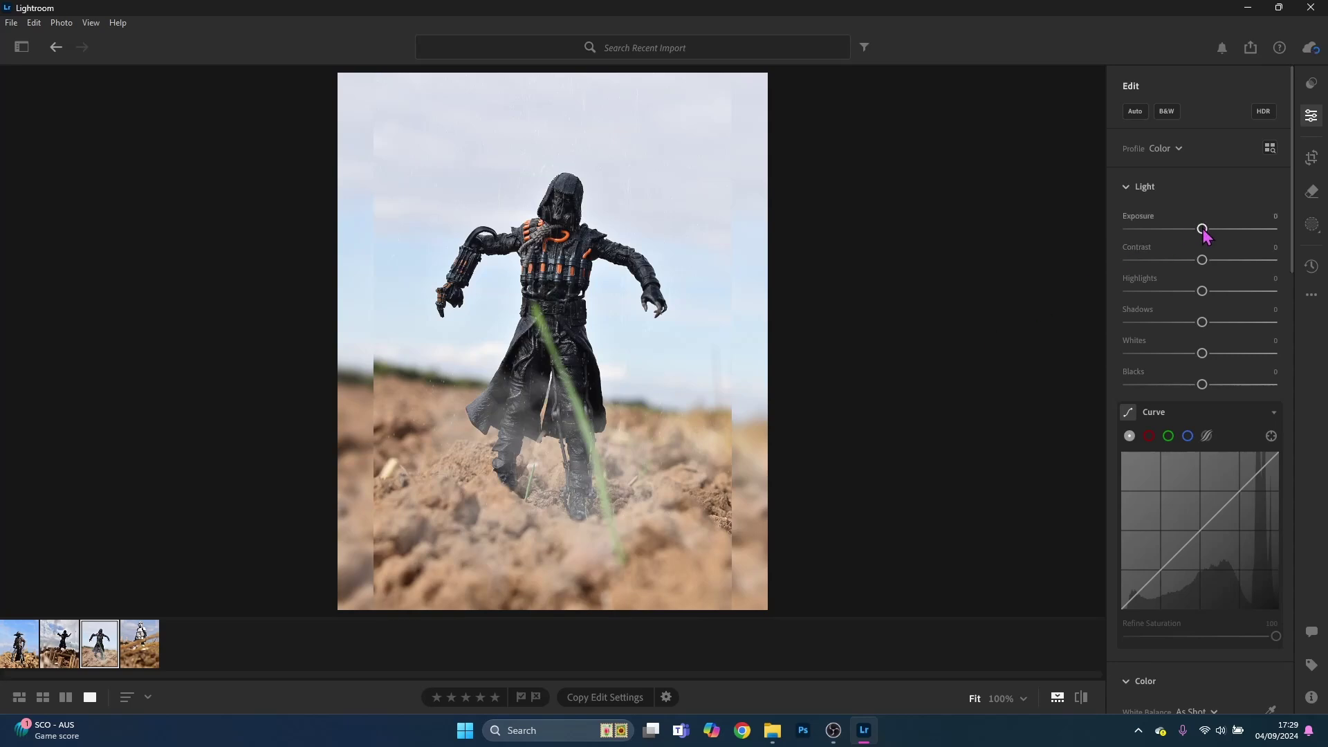
{"action": "mouse_move", "coordinate": [1201, 229]}
{"action": "left_mouse_down"}
{"action": "mouse_move", "coordinate": [1216, 262]}
{"action": "mouse_move", "coordinate": [1199, 235]}
{"action": "left_mouse_up"}
{"action": "scroll", "coordinate": [1199, 235], "scroll_direction": "down", "scroll_amount": 3}
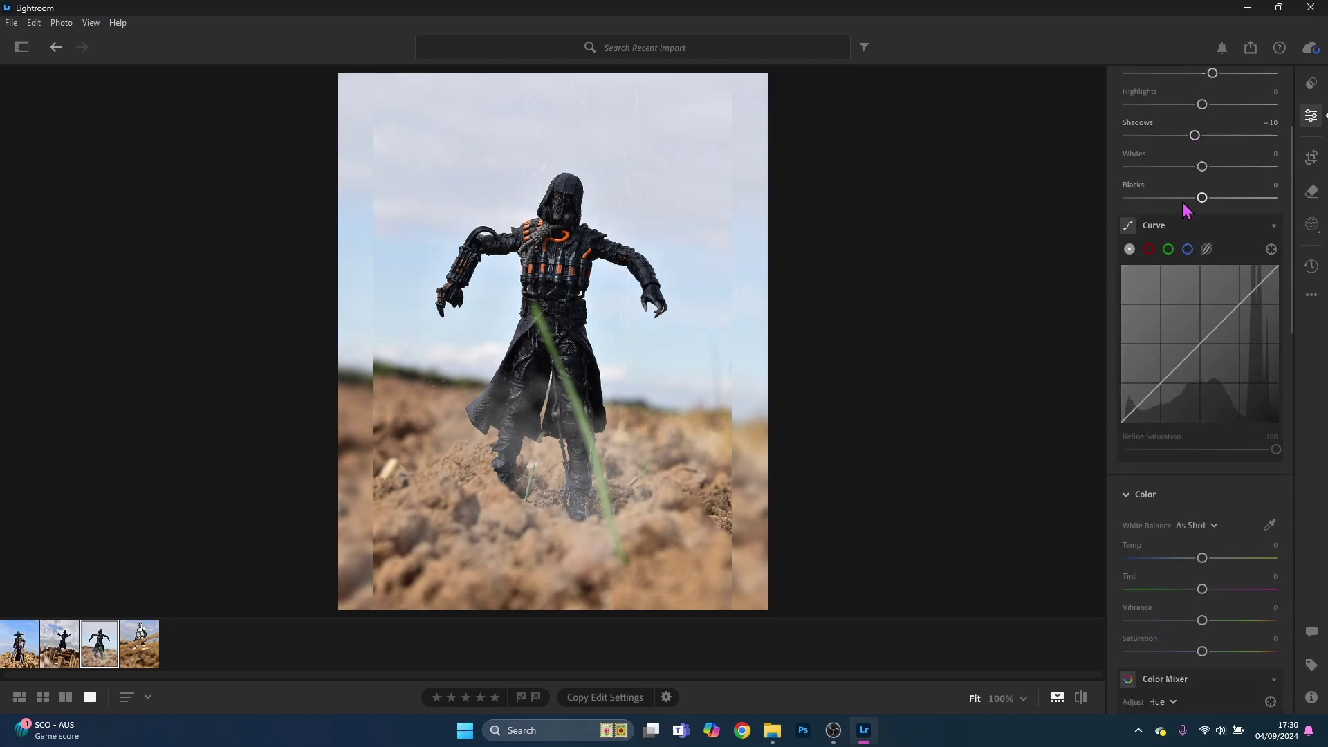
{"action": "scroll", "coordinate": [1153, 346], "scroll_direction": "down", "scroll_amount": 2}
{"action": "scroll", "coordinate": [1153, 345], "scroll_direction": "down", "scroll_amount": 2}
{"action": "mouse_move", "coordinate": [1202, 427]}
{"action": "left_mouse_down"}
{"action": "mouse_move", "coordinate": [1106, 438]}
{"action": "mouse_move", "coordinate": [1197, 447]}
{"action": "left_mouse_up"}
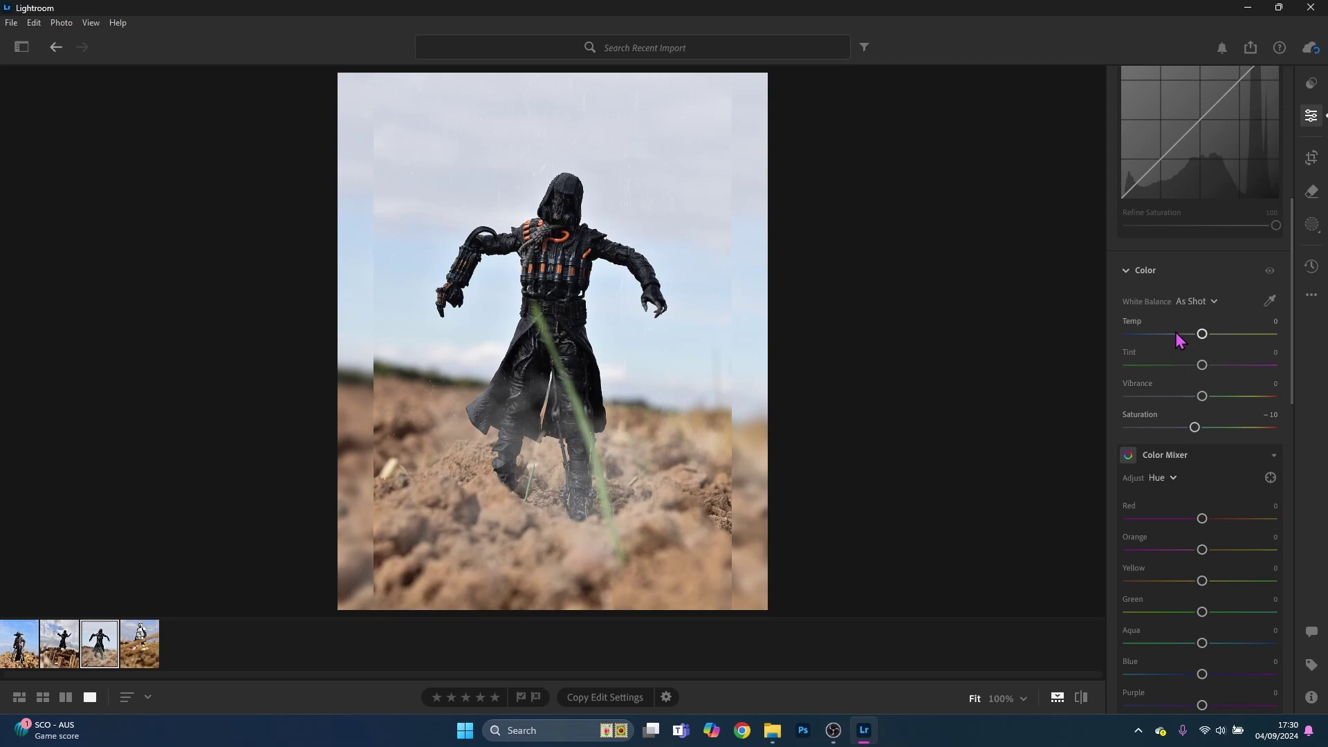
{"action": "scroll", "coordinate": [1193, 416], "scroll_direction": "down", "scroll_amount": 3}
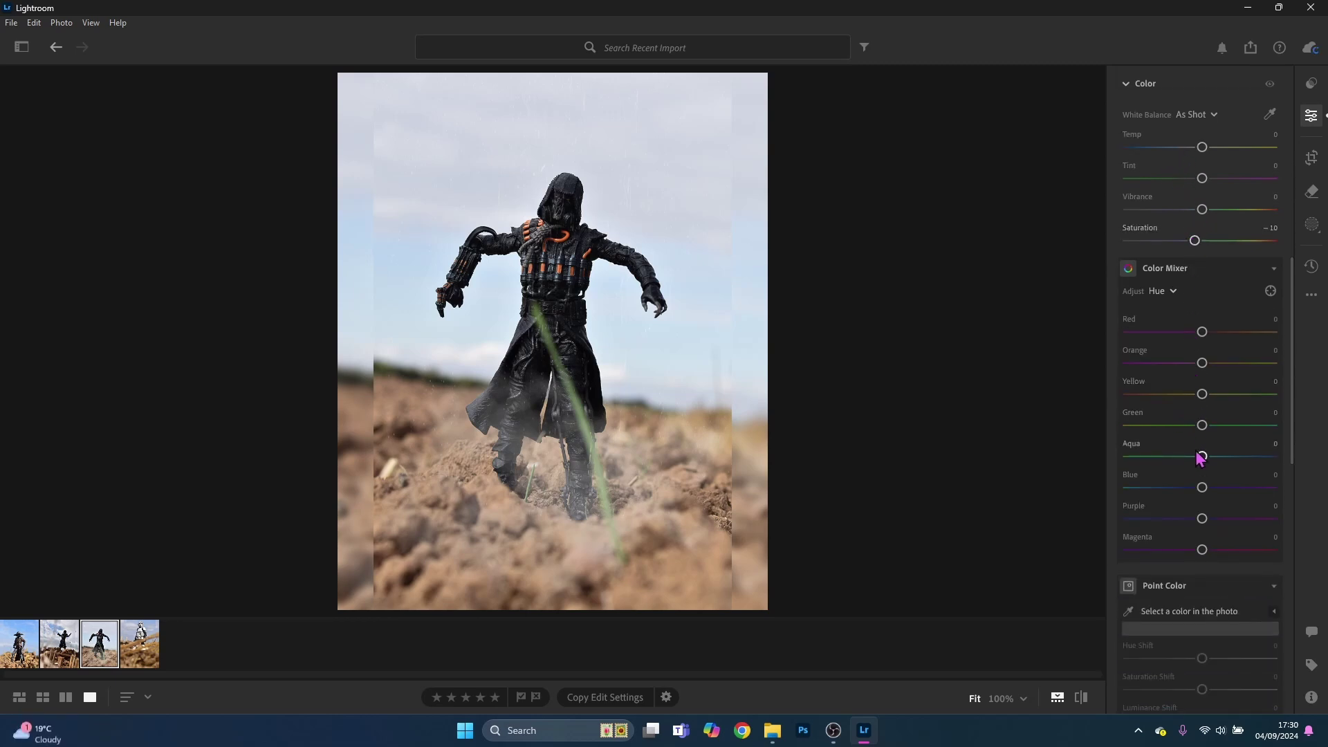
{"action": "scroll", "coordinate": [1201, 415], "scroll_direction": "up", "scroll_amount": 3}
{"action": "scroll", "coordinate": [1202, 400], "scroll_direction": "up", "scroll_amount": 6}
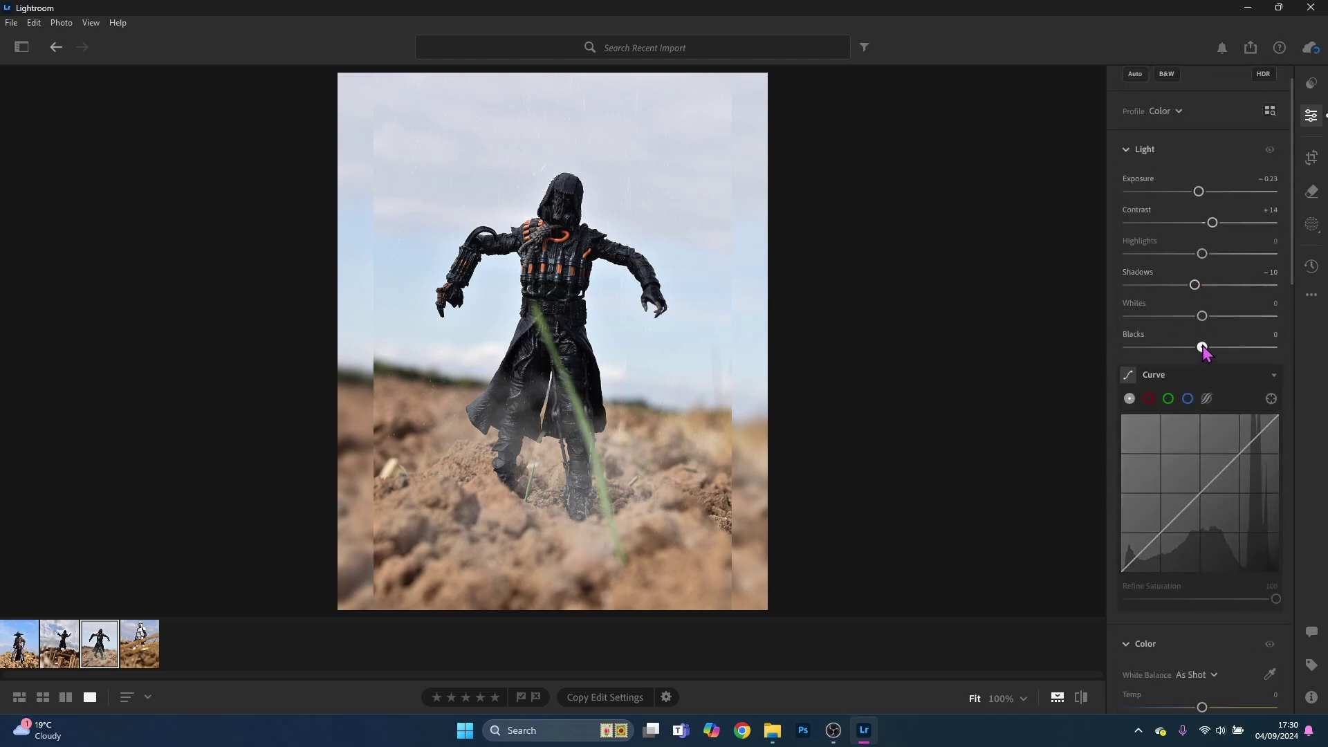
Refine the hooded figure photo to blacks -3, contrast +4 and exposure -0.14.
{"action": "left_click_drag", "start_coordinate": [1202, 346], "coordinate": [1201, 347]}
{"action": "left_click_drag", "start_coordinate": [1212, 222], "coordinate": [1209, 222]}
{"action": "left_click_drag", "start_coordinate": [1199, 192], "coordinate": [1204, 225]}
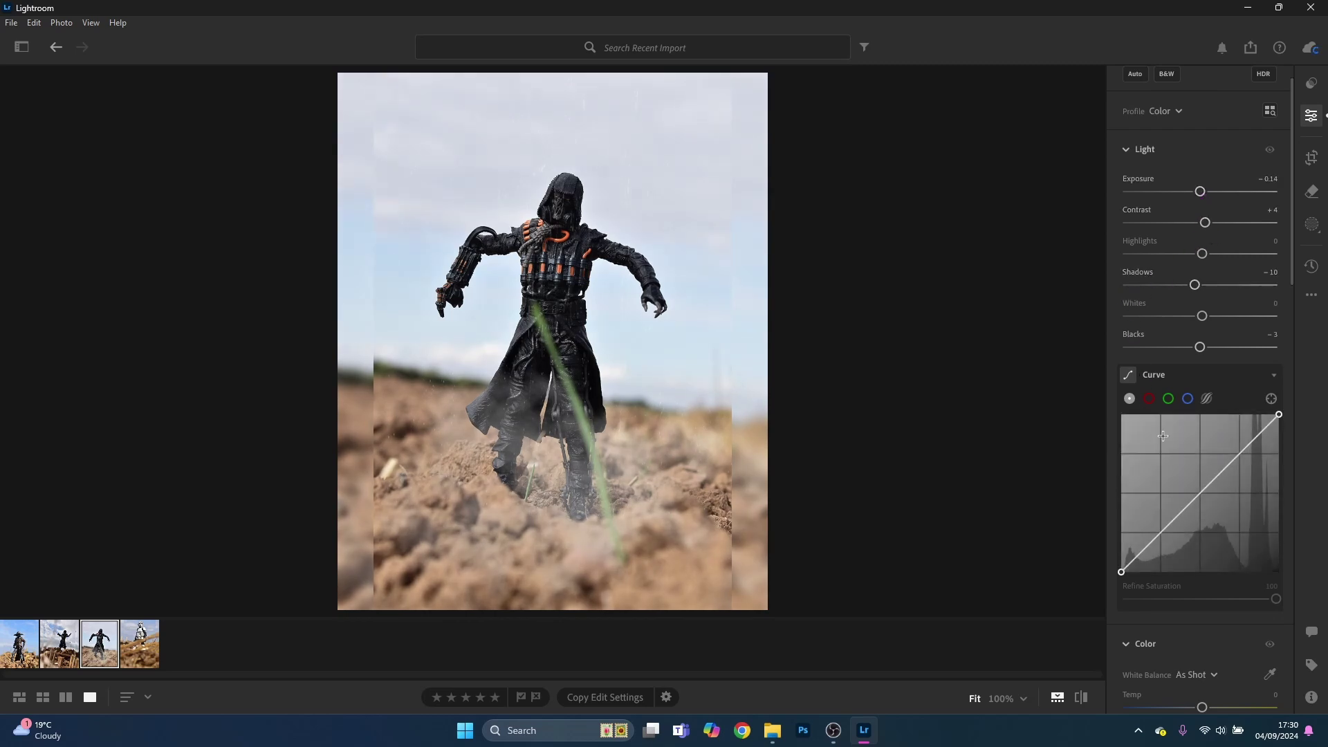
Cool the hooded figure photo's temperature to -6, then switch to the fourth, stormtrooper photo.
{"action": "scroll", "coordinate": [1163, 443], "scroll_direction": "down", "scroll_amount": 2}
{"action": "left_click_drag", "start_coordinate": [1202, 595], "coordinate": [1193, 595]}
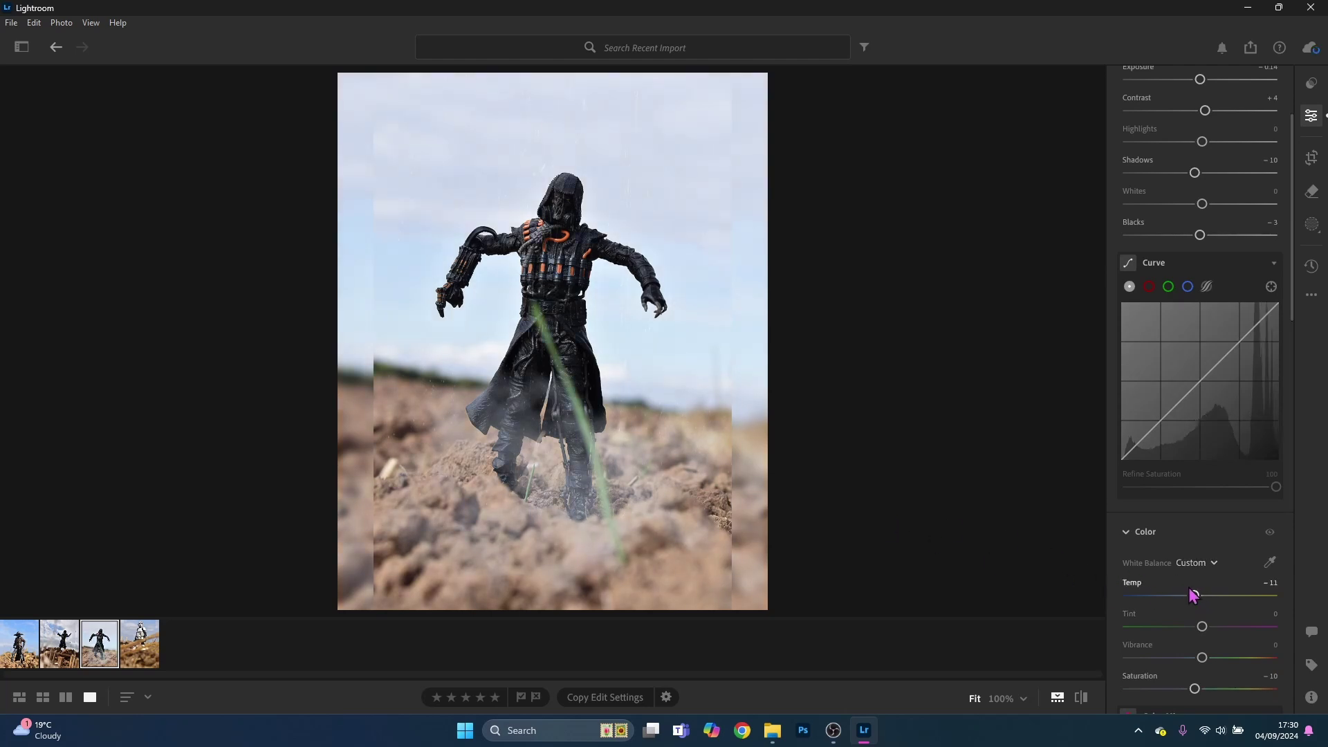
{"action": "left_click_drag", "start_coordinate": [1194, 595], "coordinate": [1205, 595]}
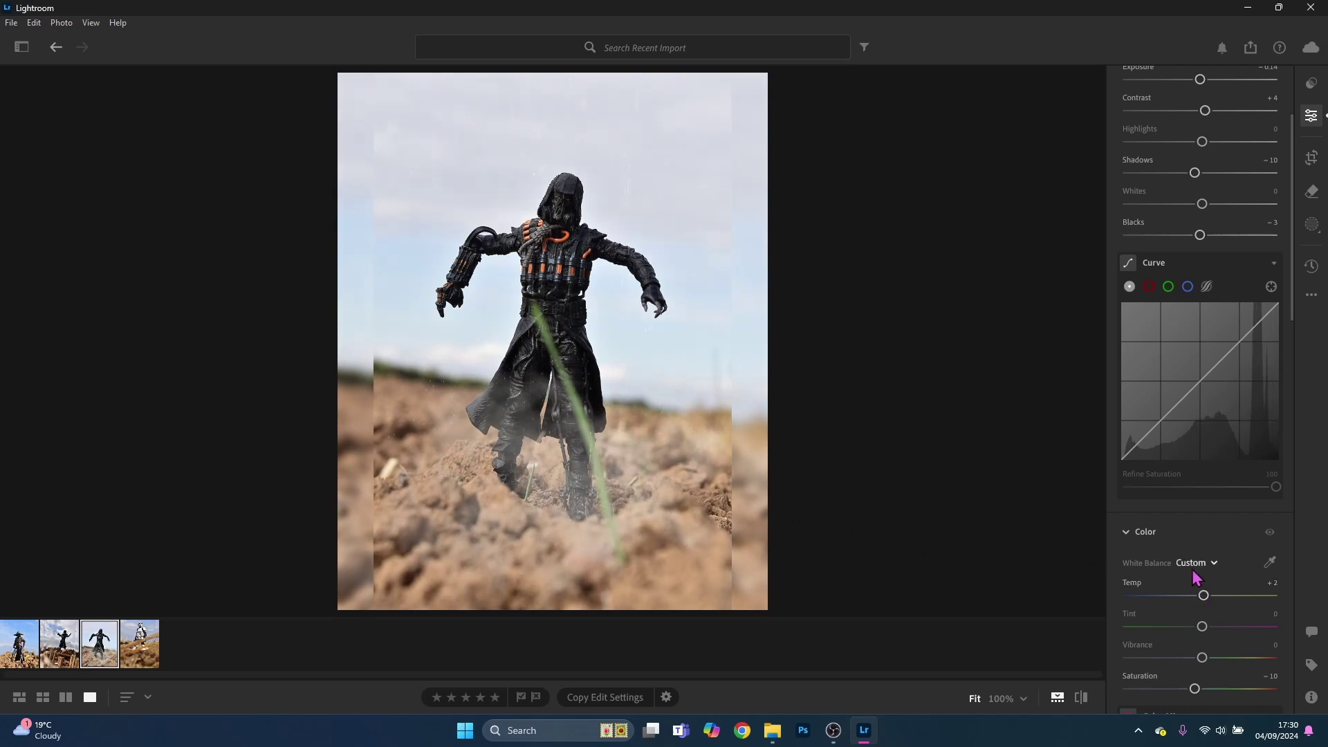
{"action": "left_click_drag", "start_coordinate": [1205, 597], "coordinate": [1197, 597]}
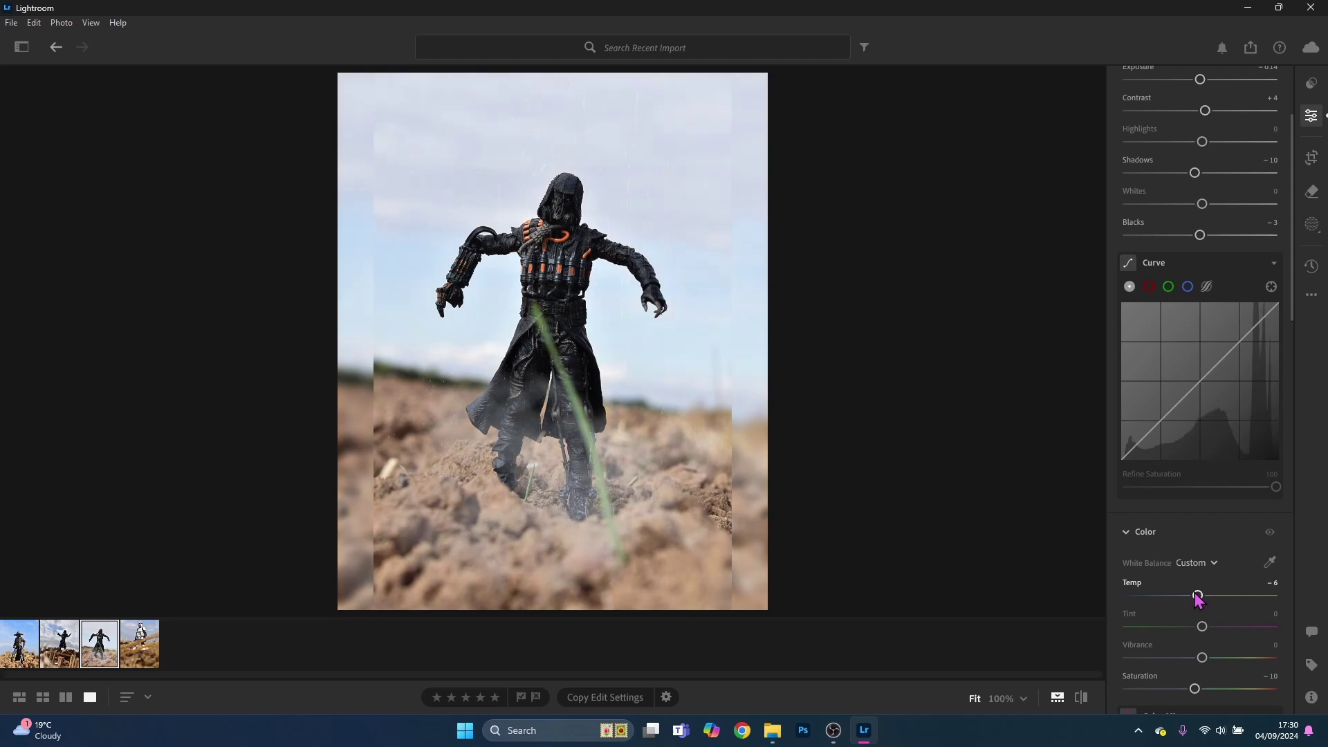
{"action": "left_click", "coordinate": [153, 649]}
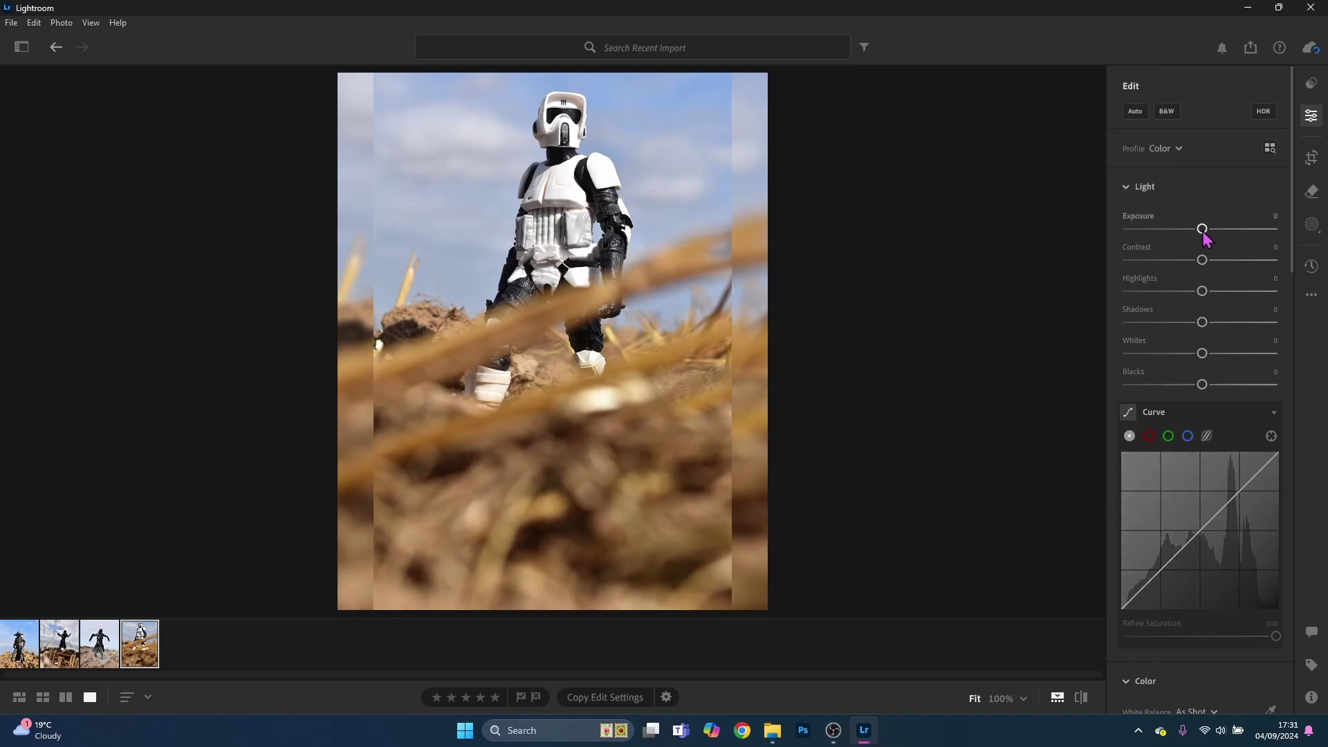
Darken the stormtrooper photo to exposure -0.14 and raise its contrast to +6.
{"action": "left_click_drag", "start_coordinate": [1203, 228], "coordinate": [1207, 260]}
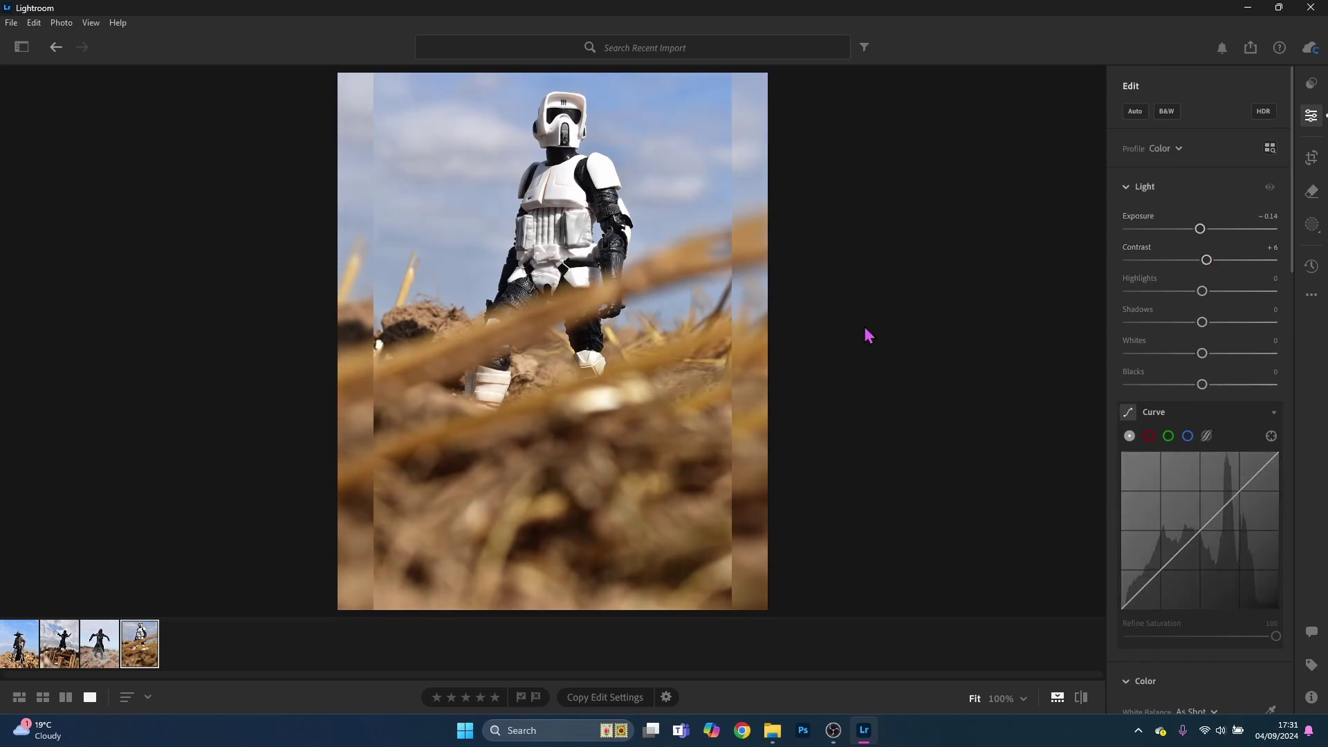